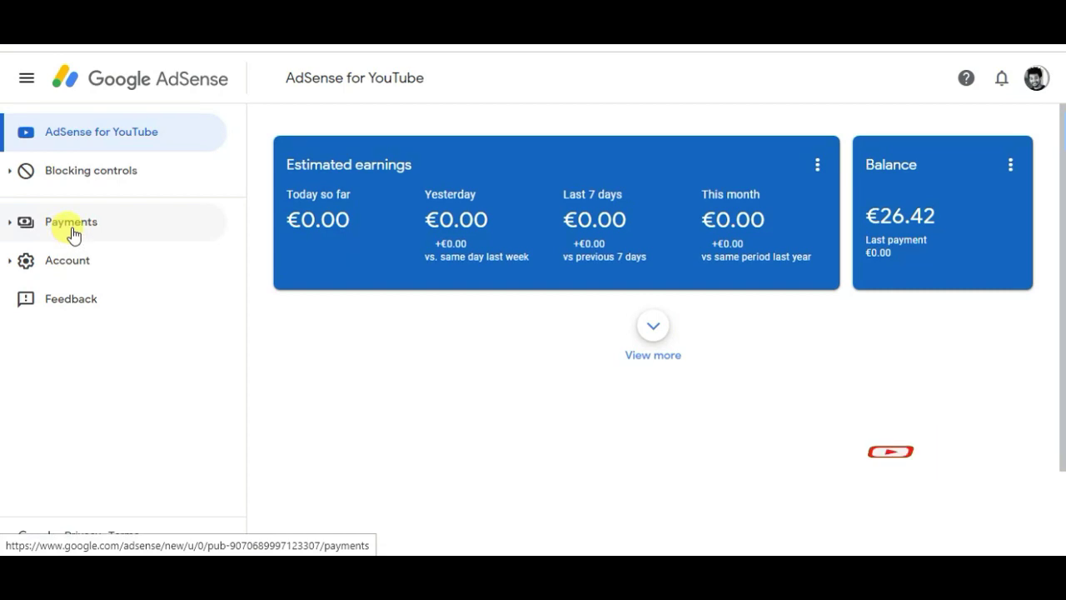
Go to Payments info and open the Verification check page to see the address verification status.
click(66, 236)
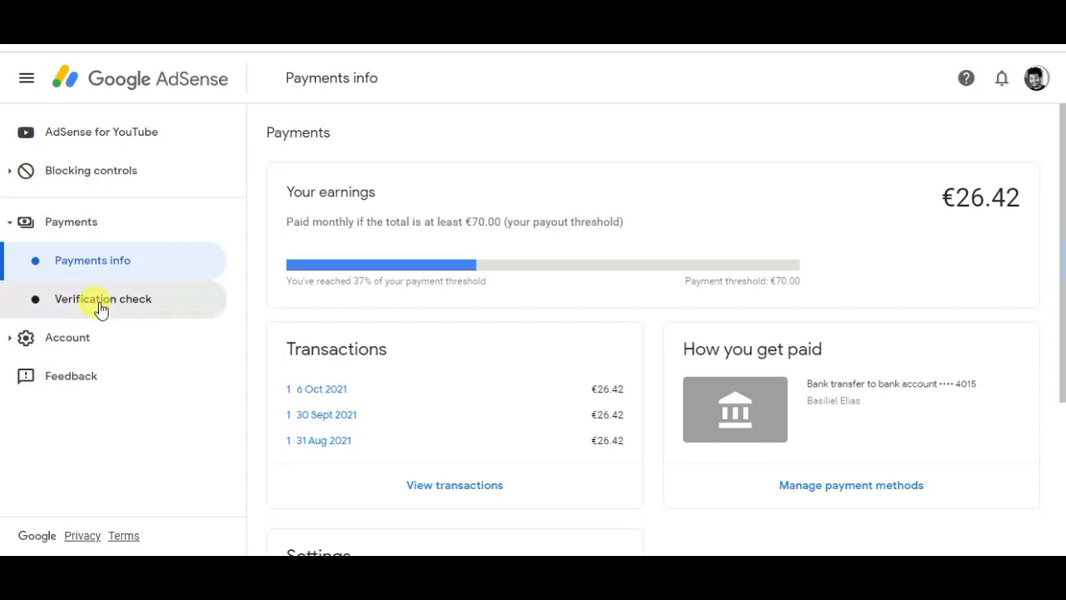
click(100, 306)
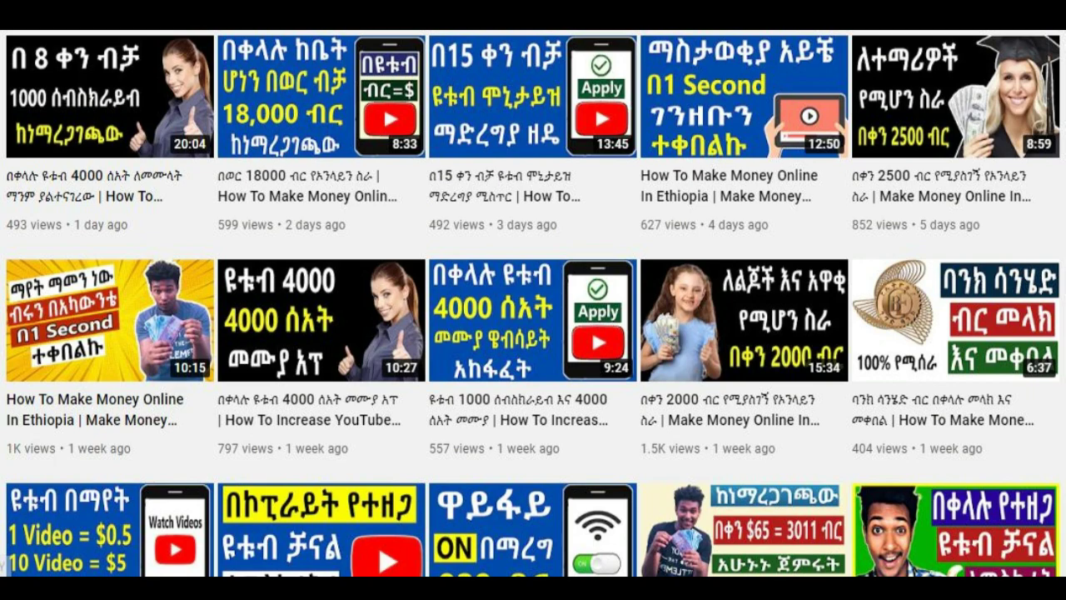
Subscribe to the tutorial channel and set its notification bell to All.
scroll(533, 300, down, 10)
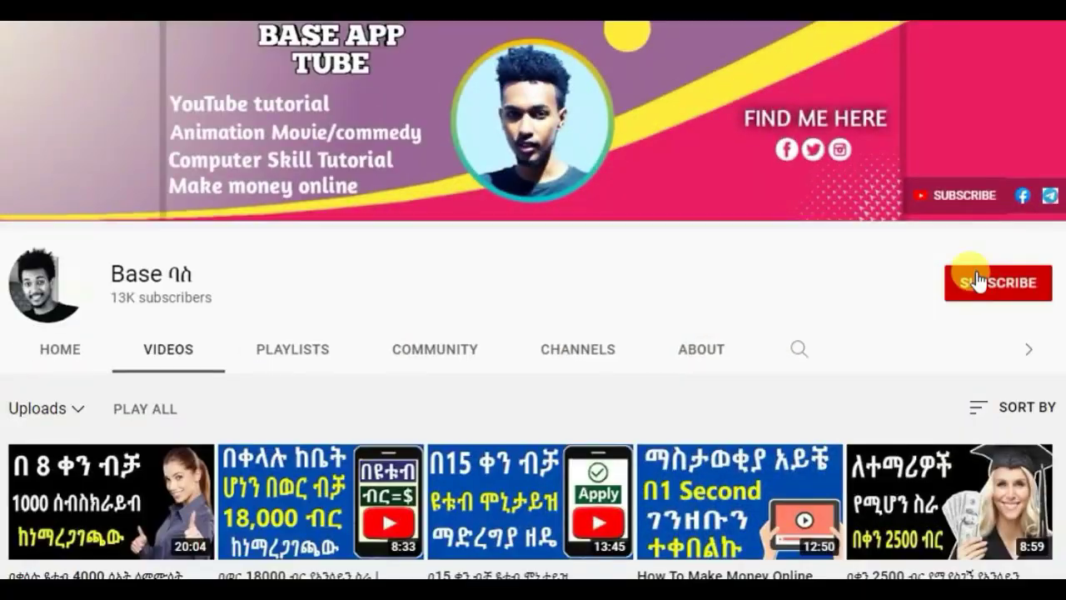
click(970, 282)
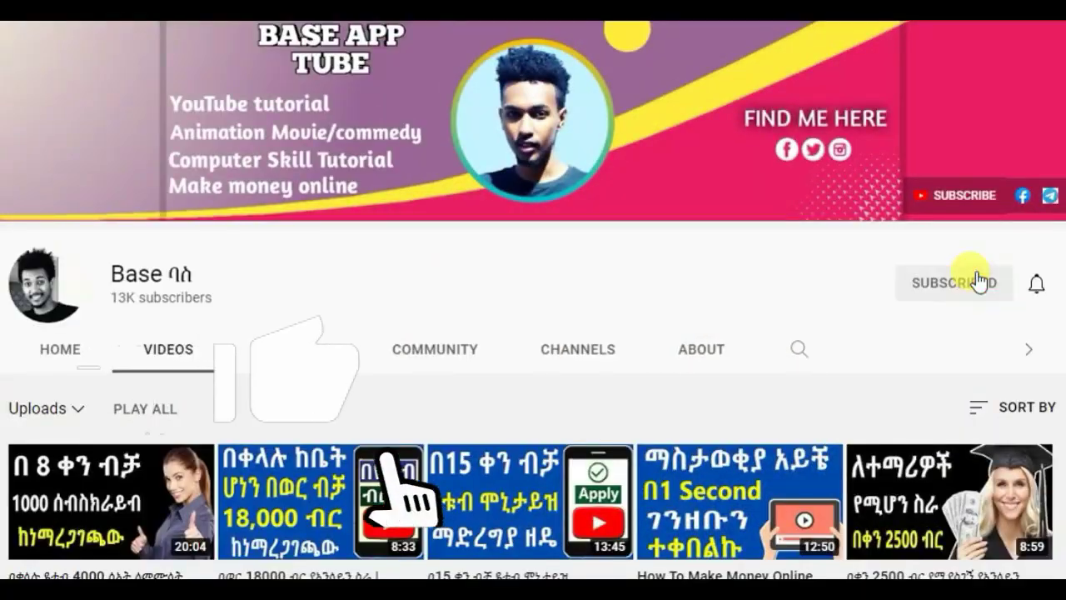
click(1037, 284)
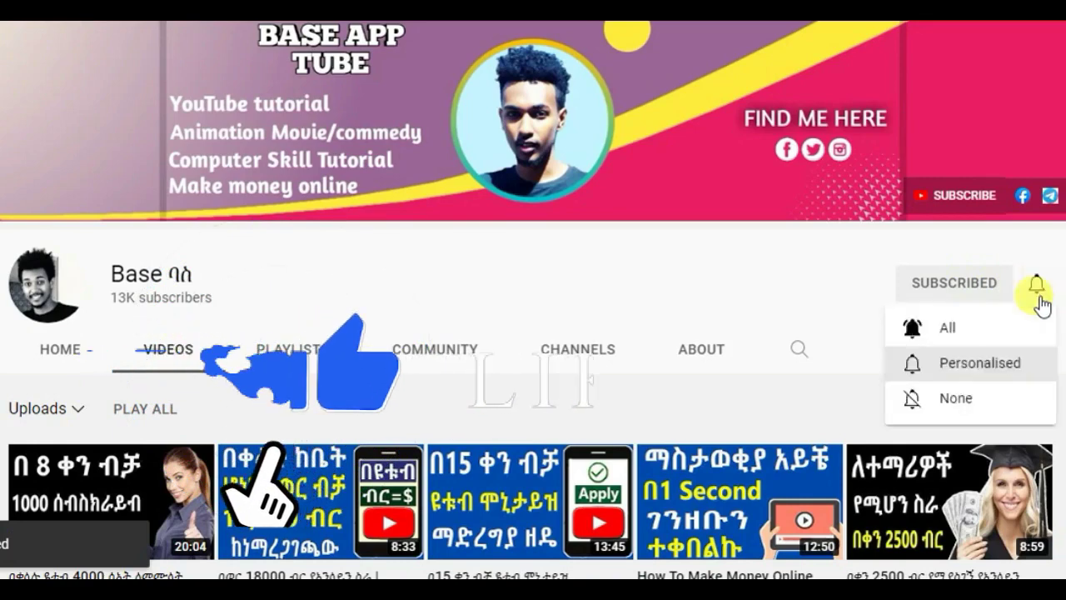
click(957, 329)
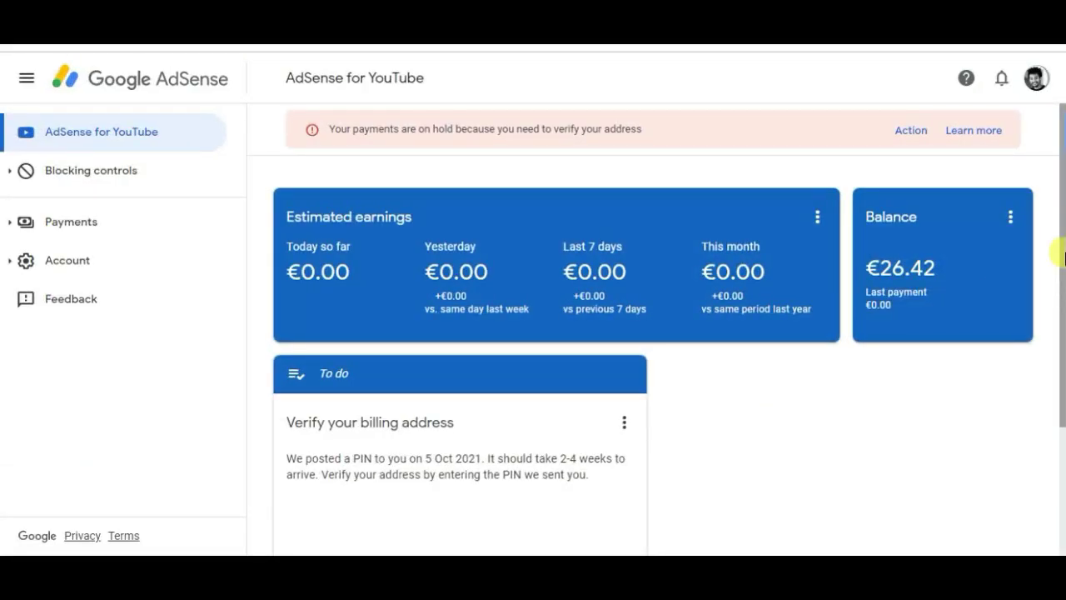
drag(1063, 258, 1064, 185)
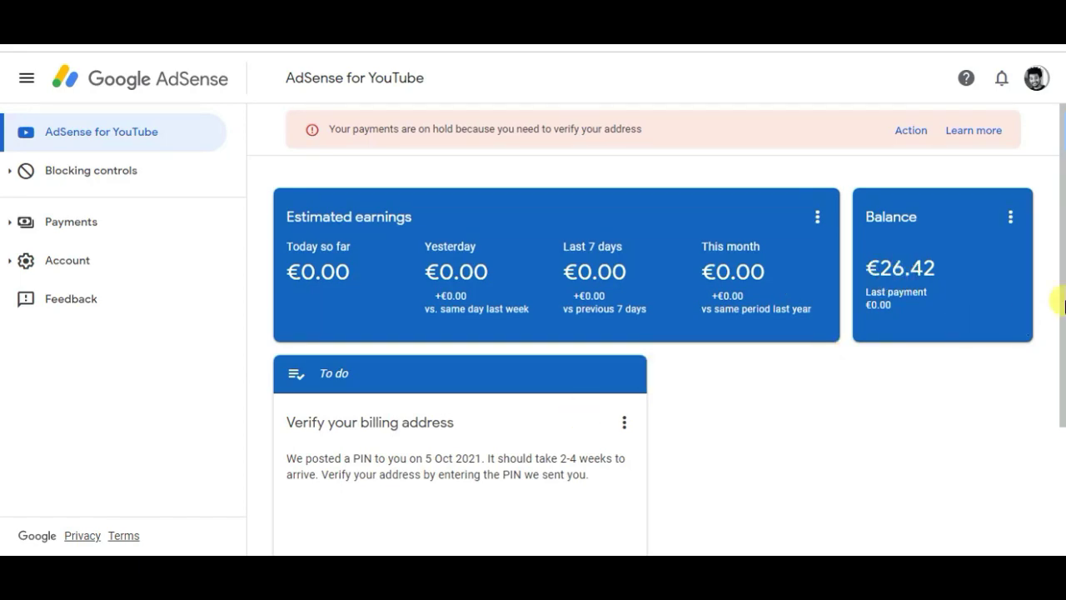
drag(1062, 306, 1057, 258)
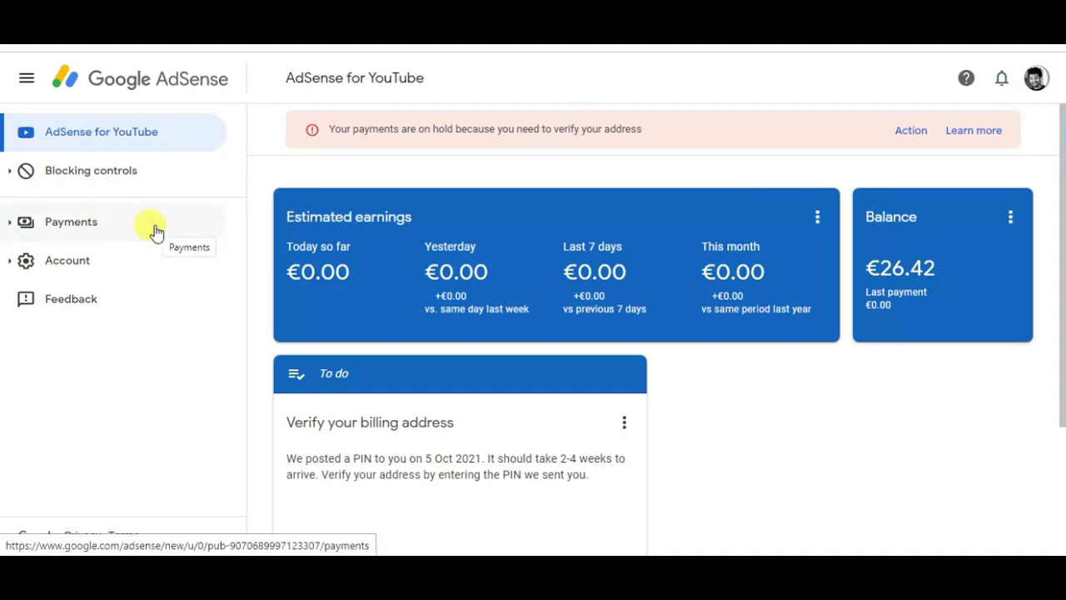
Open the payment account's Manage settings and make Name and address editable.
click(89, 232)
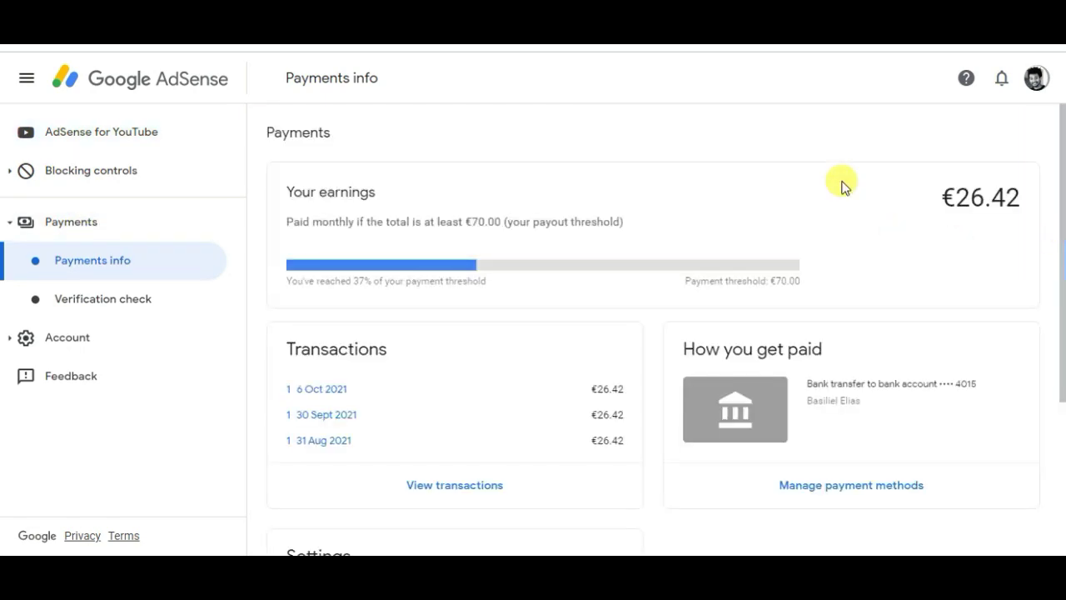
scroll(1062, 204, down, 3)
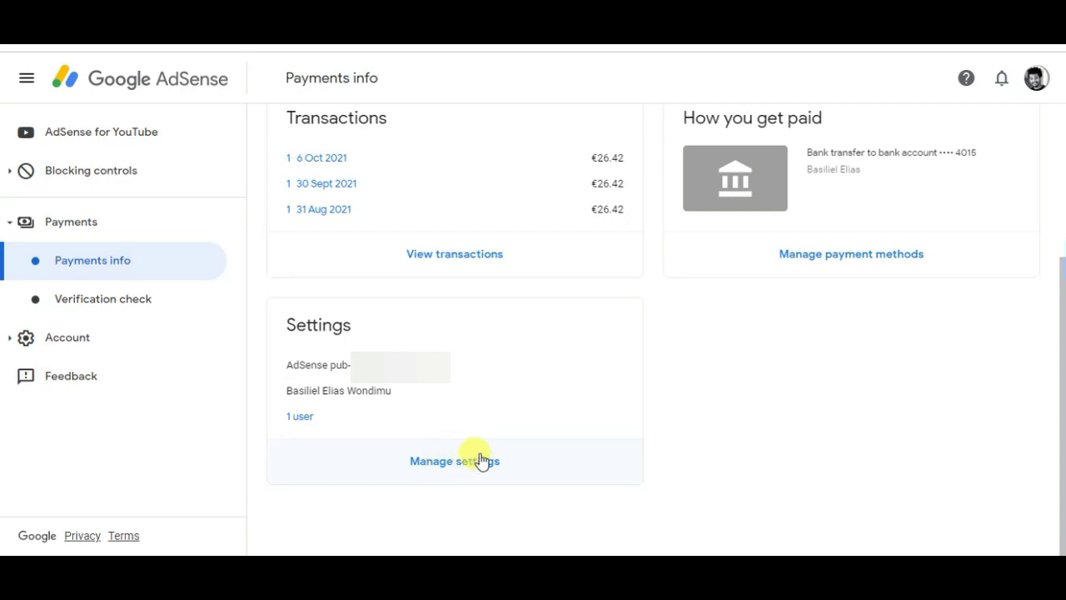
click(464, 460)
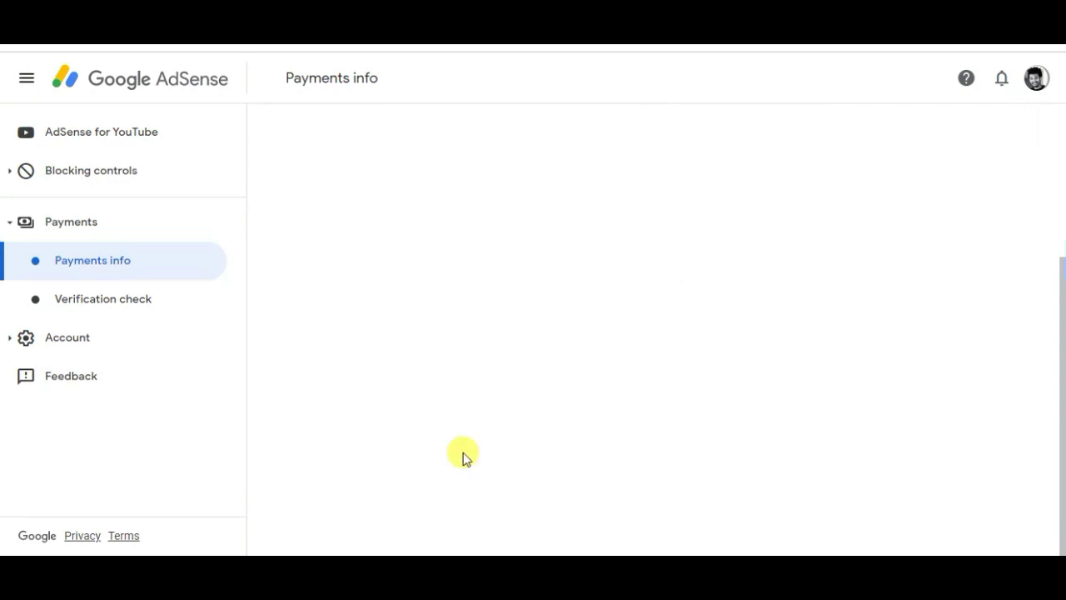
scroll(1059, 369, down, 4)
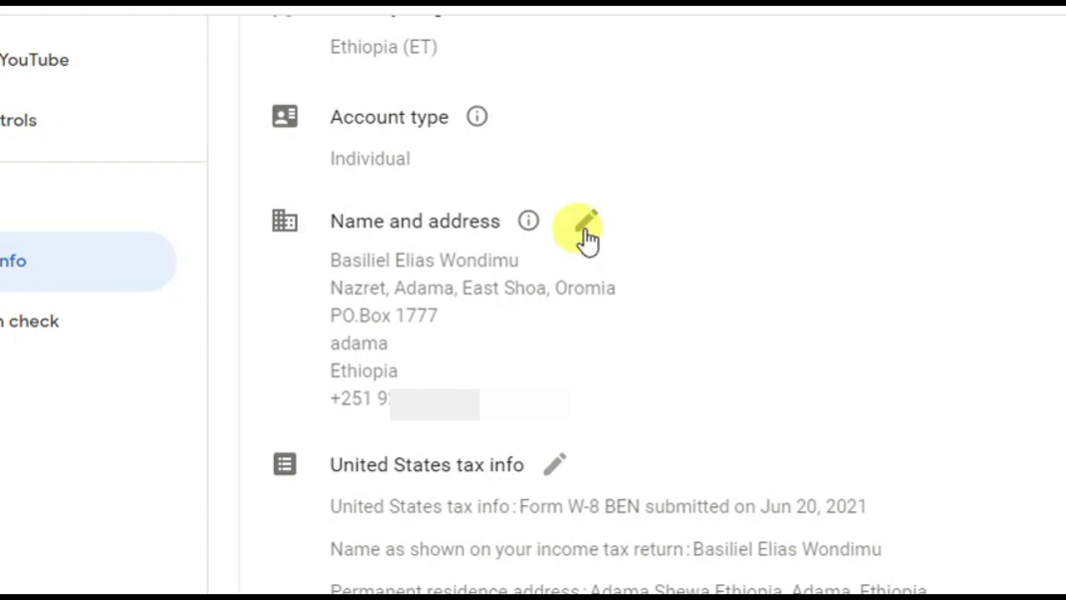
click(585, 228)
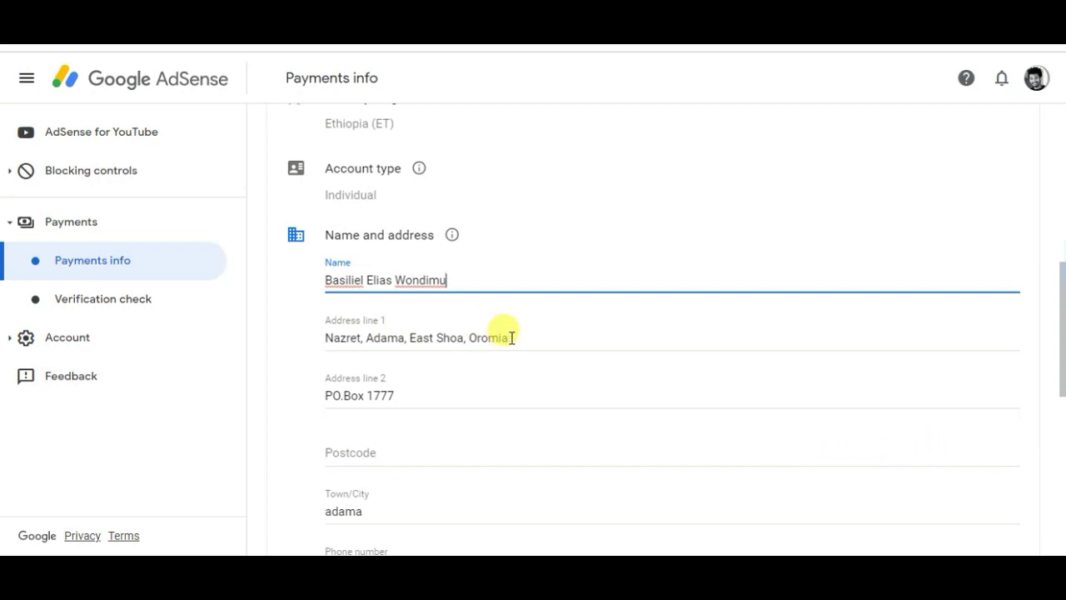
Edit address line 1 and the postcode, then try saving; the phone number is flagged invalid.
click(511, 337)
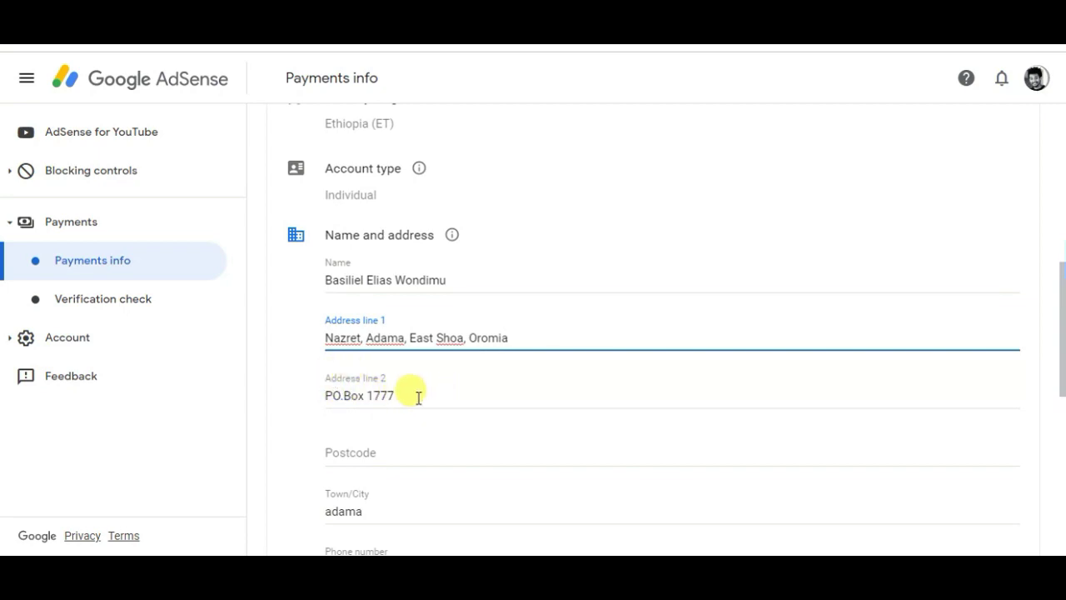
scroll(1047, 369, down, 2)
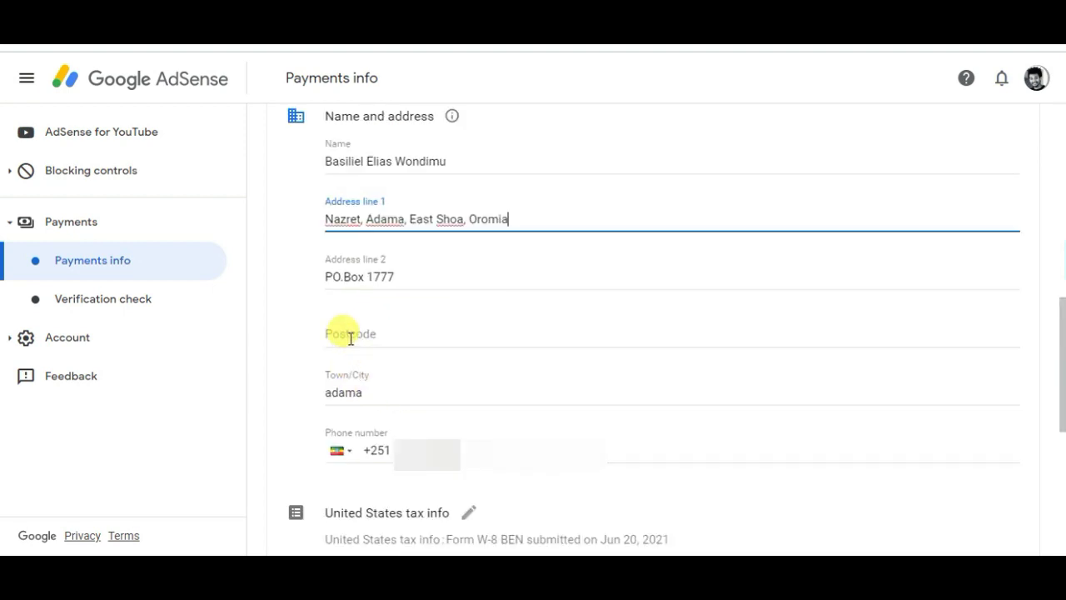
click(349, 336)
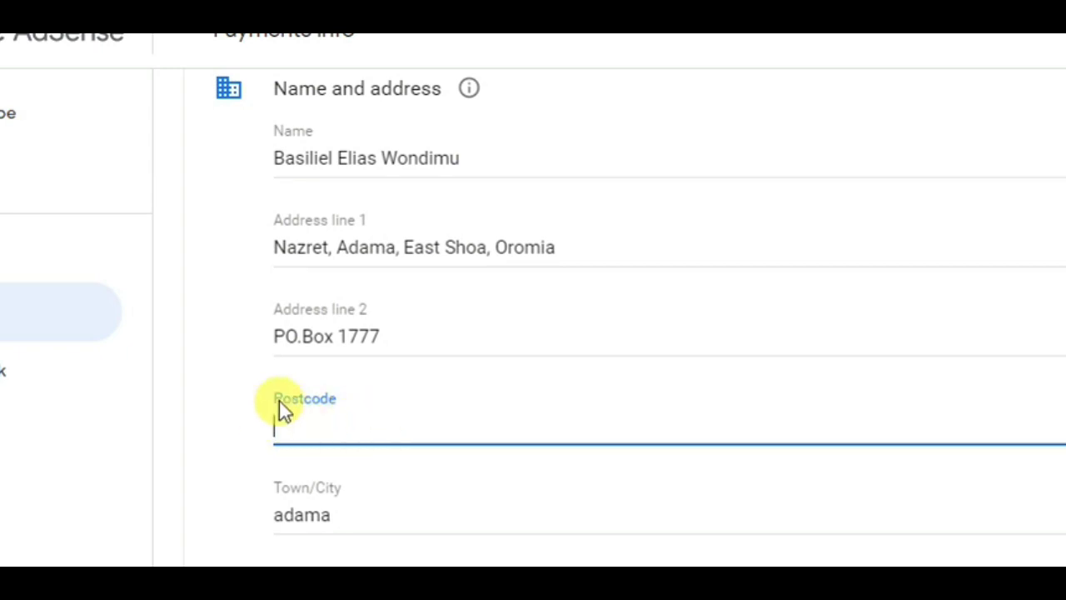
click(236, 415)
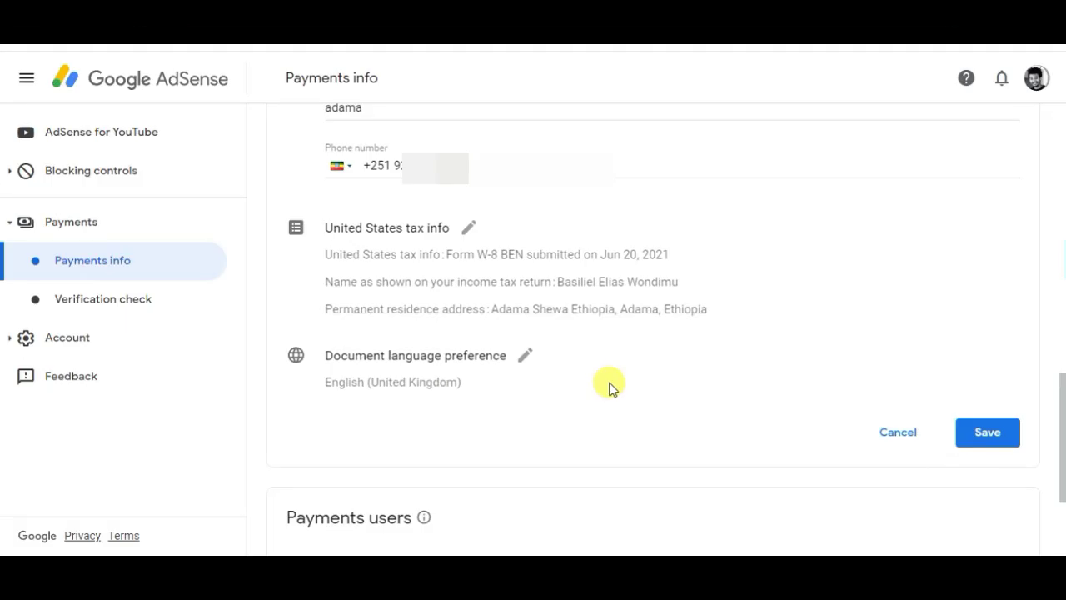
click(979, 440)
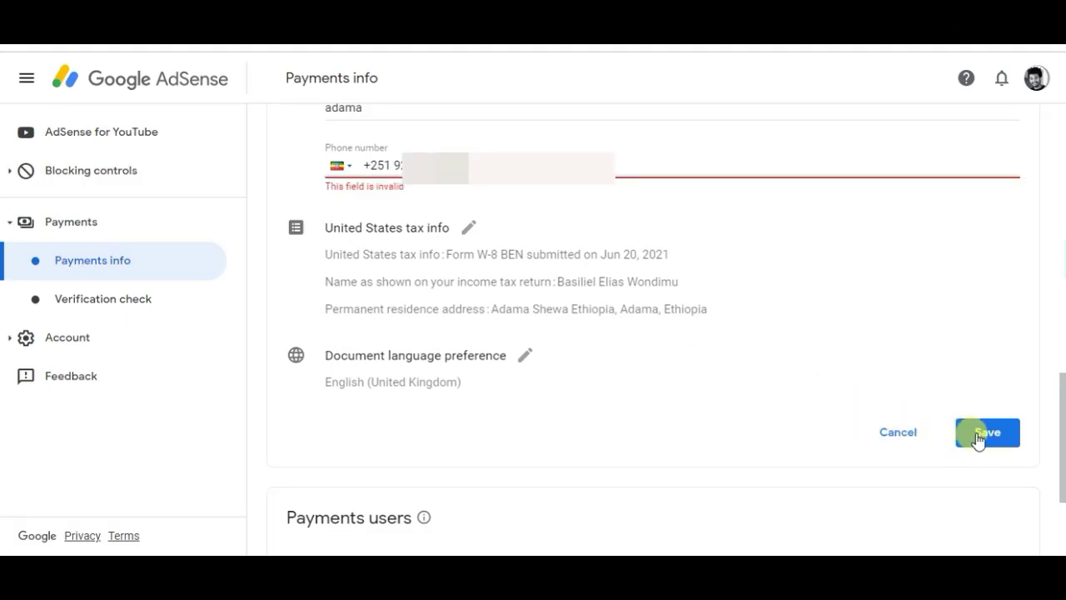
Discard the address edits, return to Payments info, and start adding a new payment method.
click(892, 433)
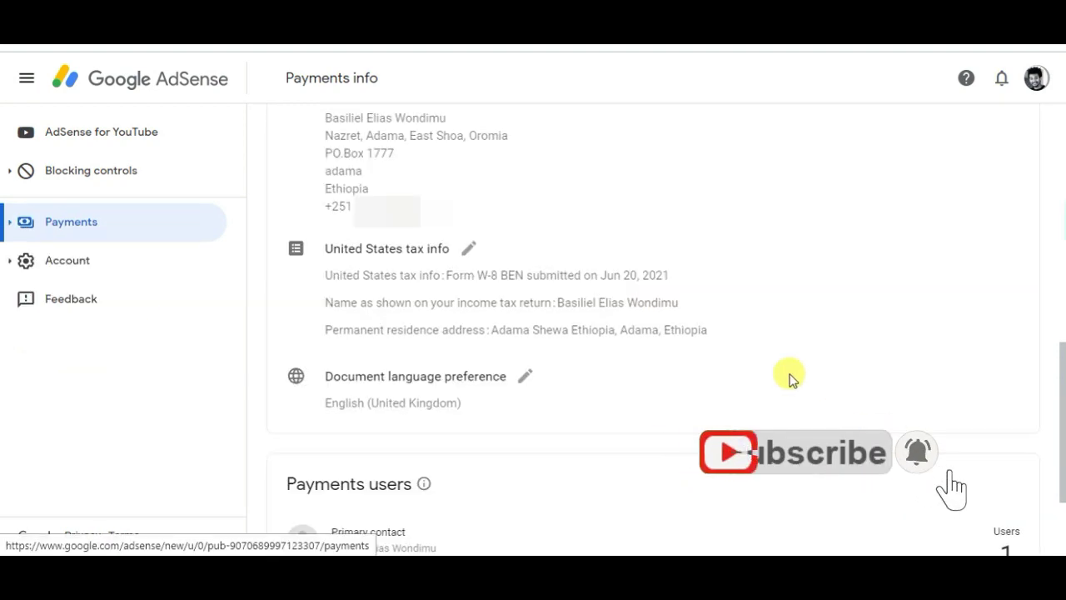
click(86, 228)
click(86, 228)
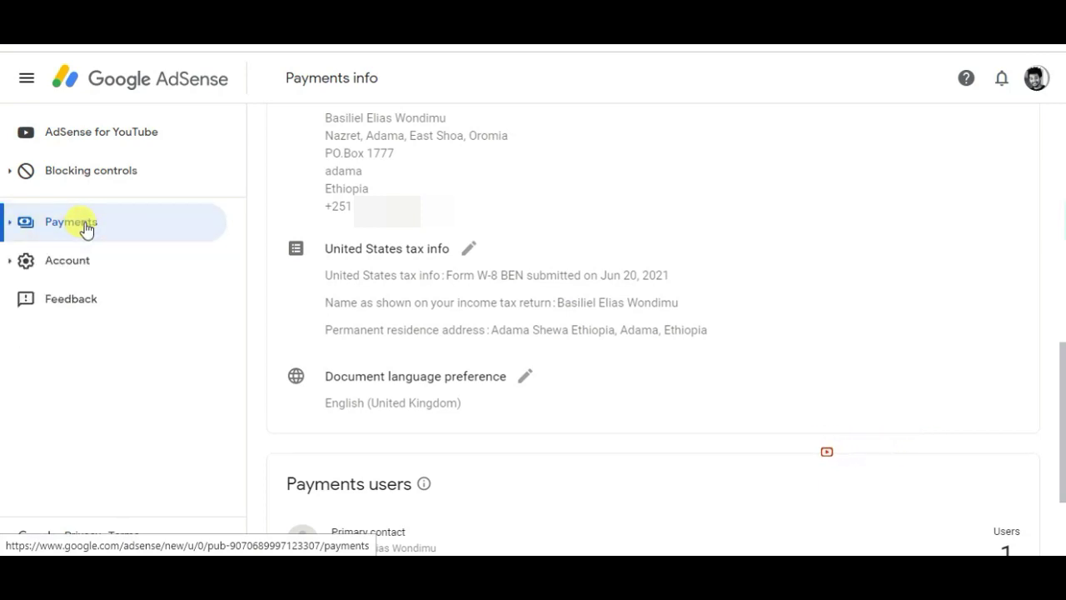
click(86, 228)
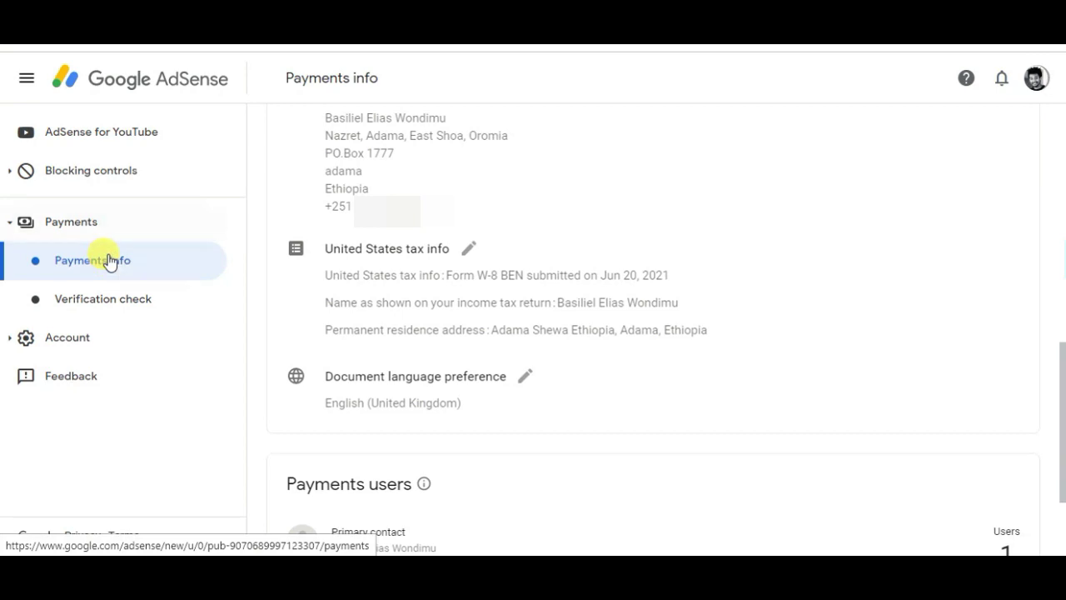
click(109, 259)
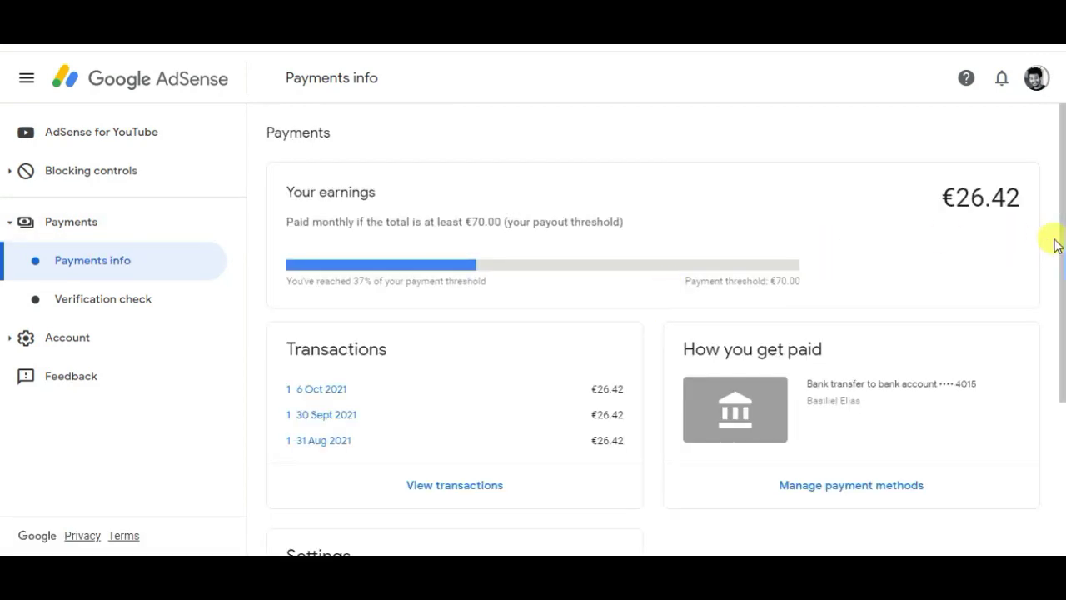
scroll(1057, 245, down, 1)
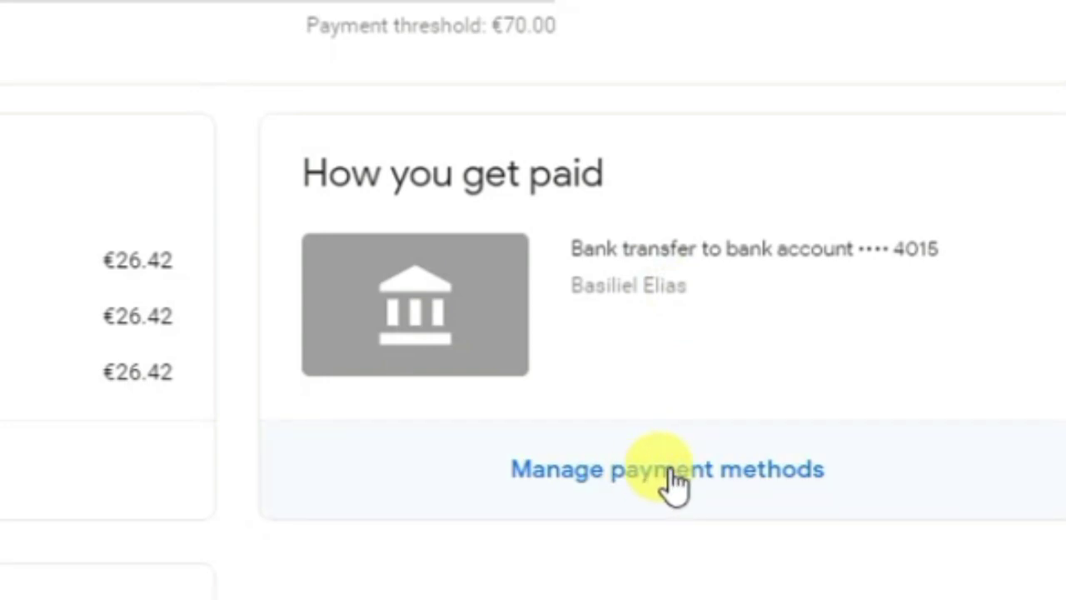
click(671, 471)
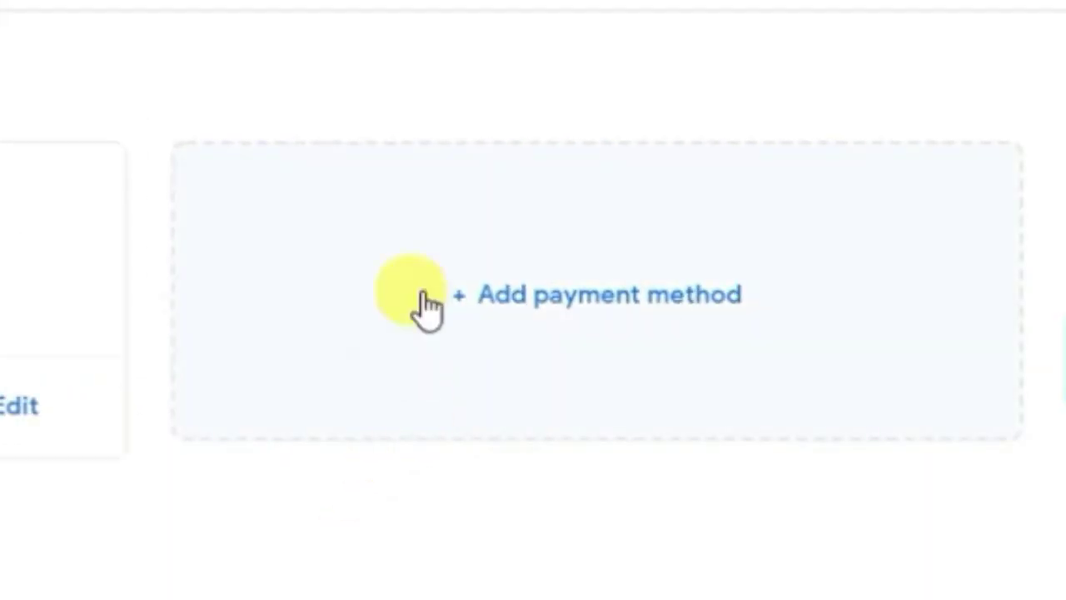
click(508, 293)
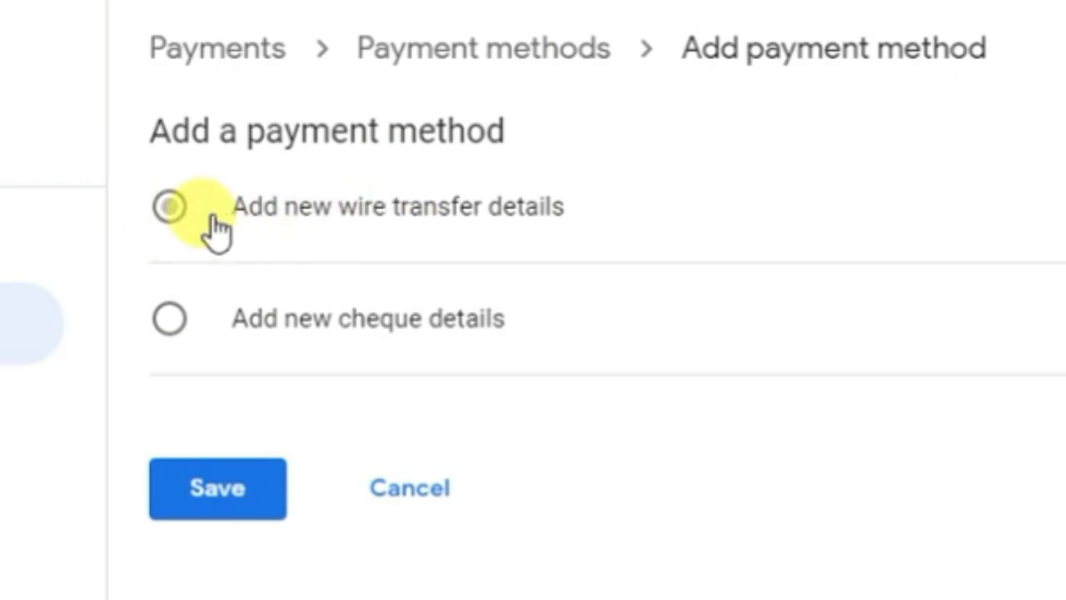
Choose wire transfer and fill in the account holder's name, COMMERCIAL BANK OF ETHIOPIA, and SWIFT BIC CBETETAA.
click(170, 208)
scroll(174, 207, down, 4)
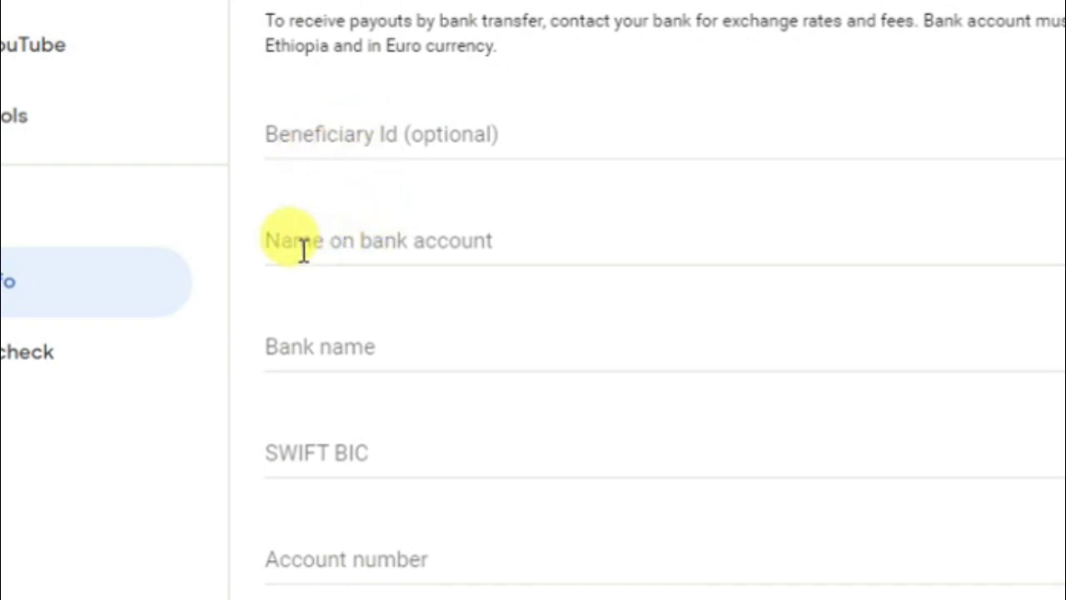
click(369, 247)
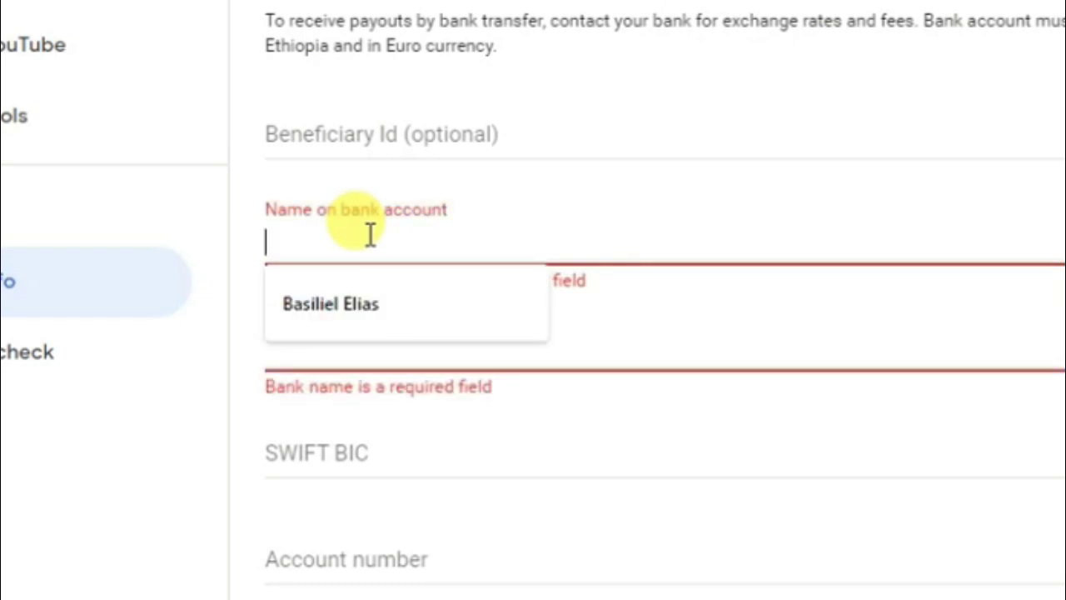
click(341, 303)
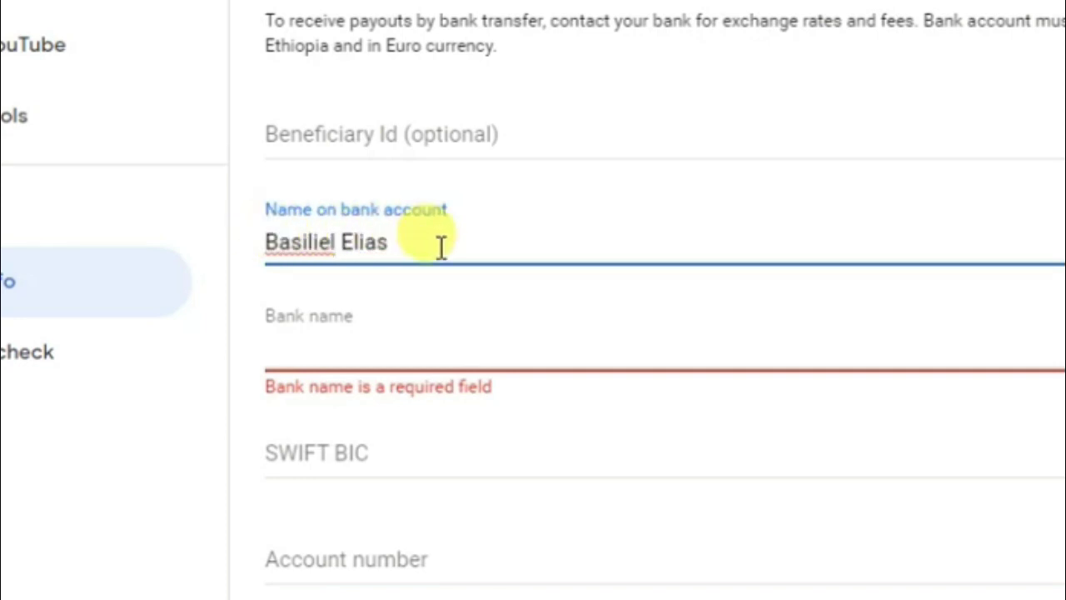
click(311, 342)
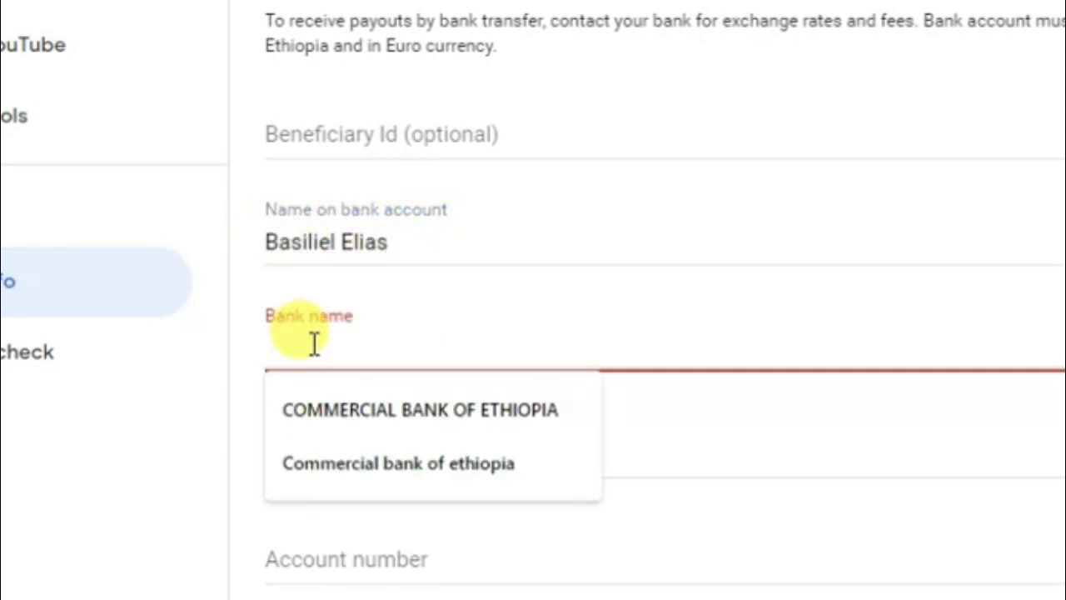
click(356, 399)
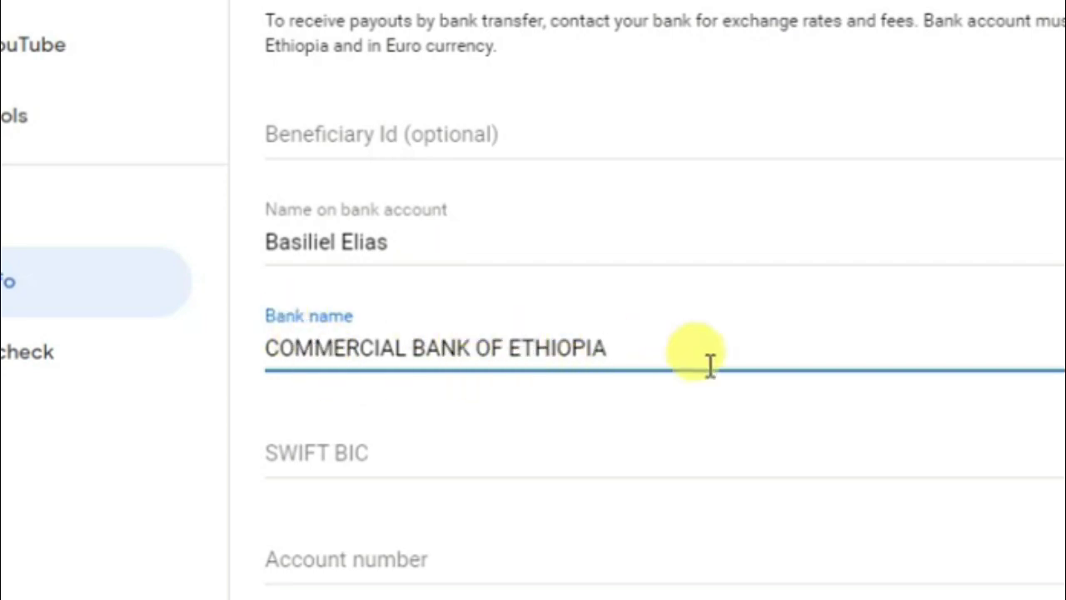
click(338, 462)
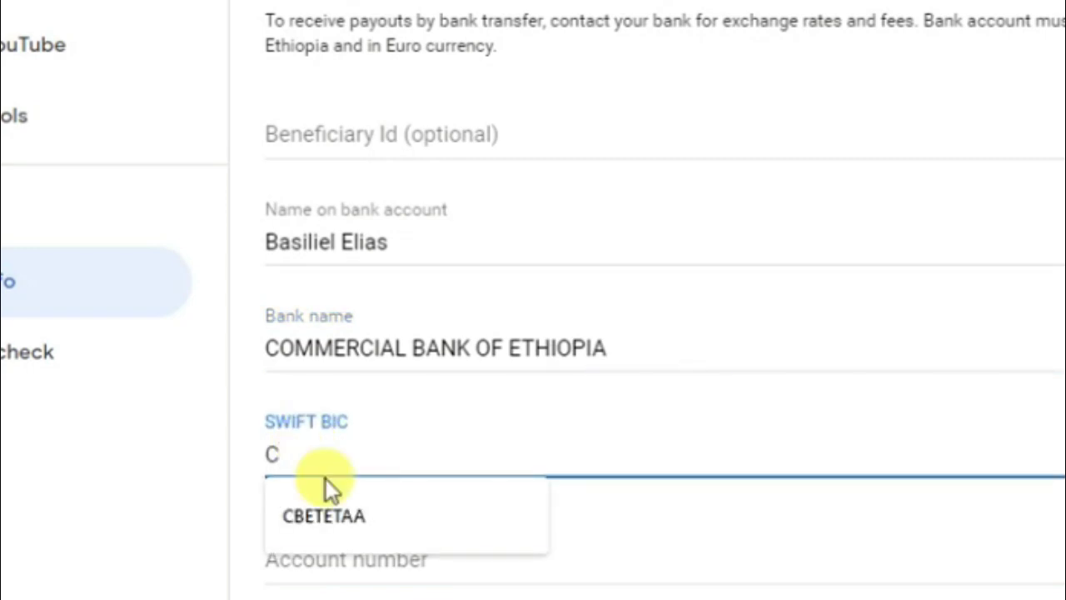
click(336, 517)
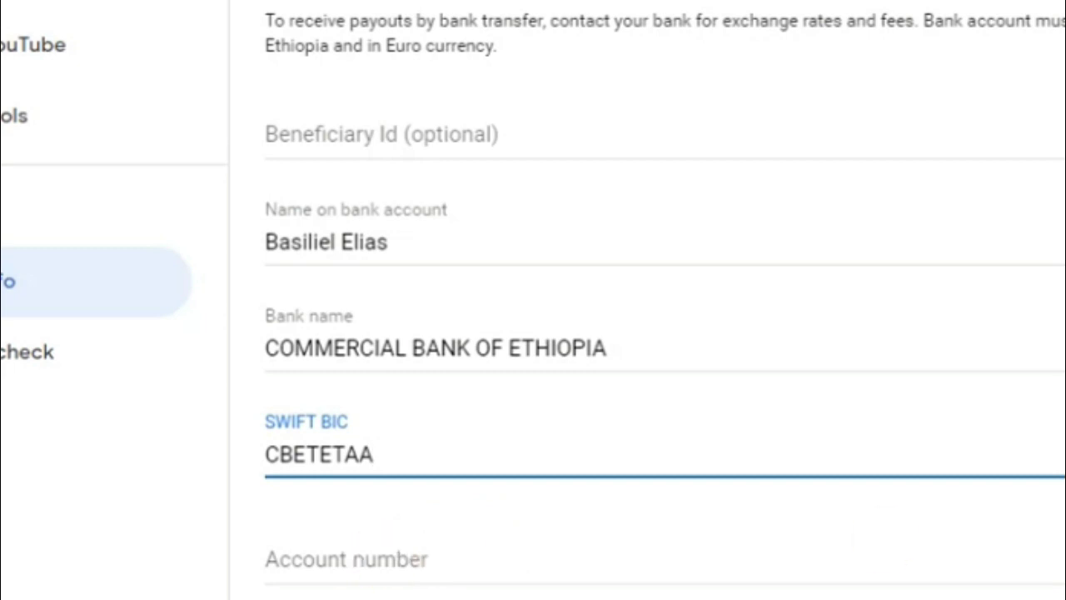
scroll(389, 271, down, 3)
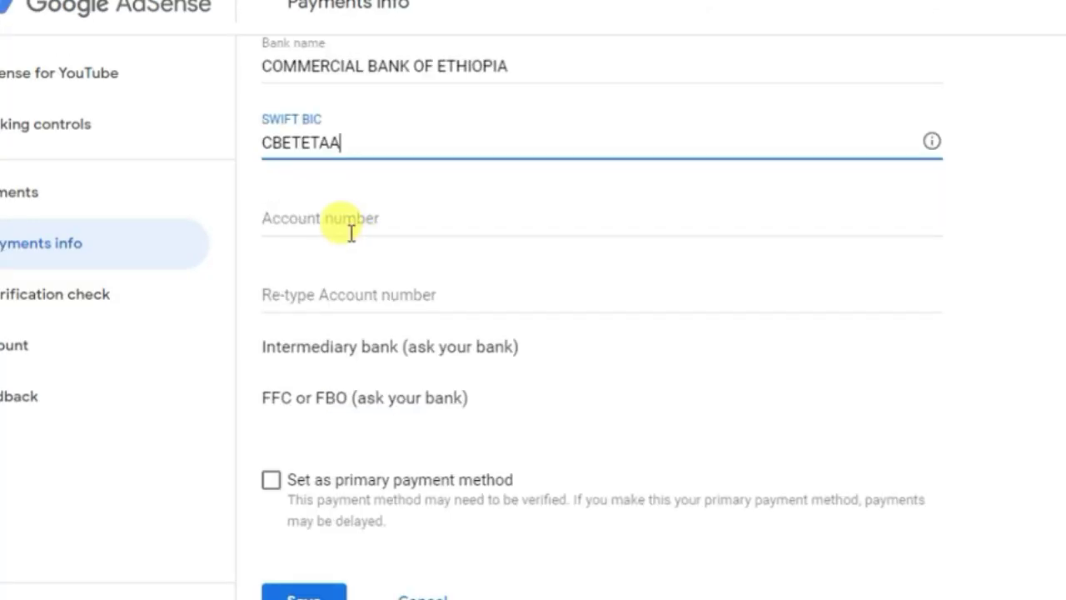
Enter and confirm the saved bank account number, leaving it not set as primary payment method.
click(351, 232)
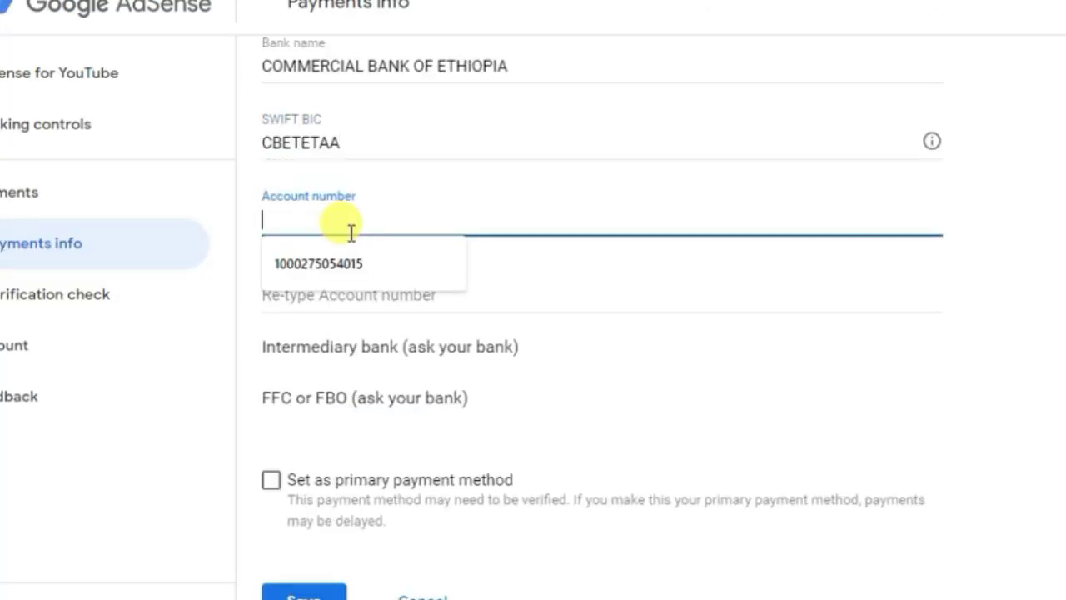
click(341, 265)
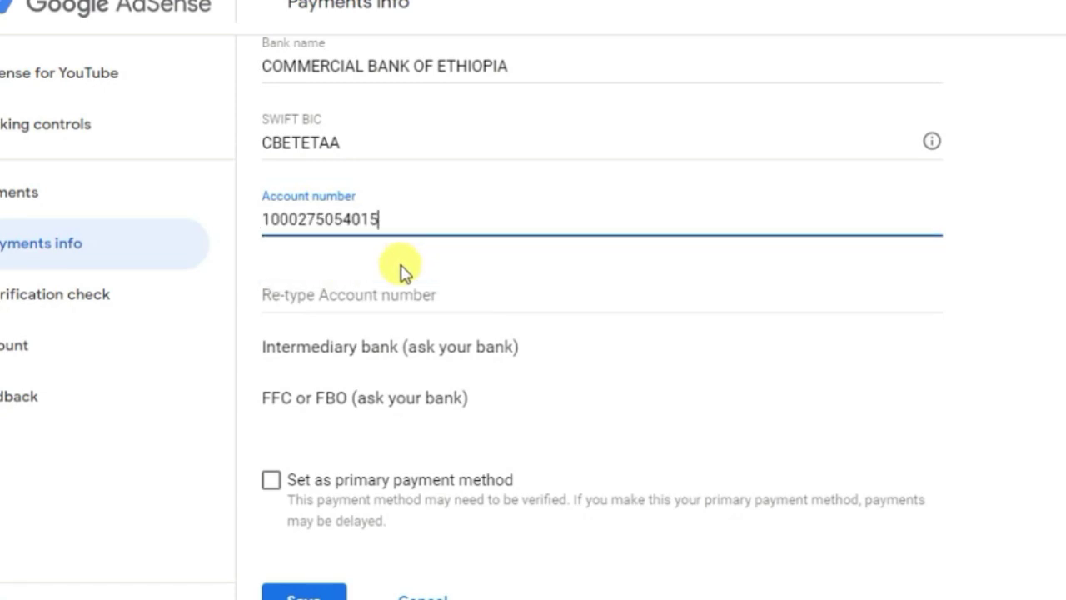
click(351, 298)
text(1)
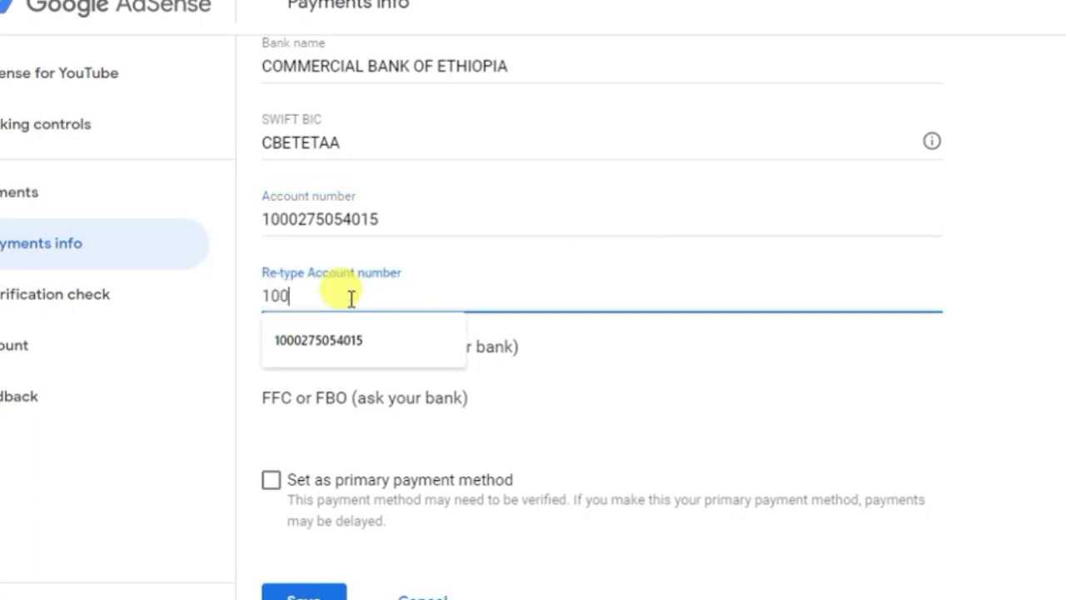
text(00)
click(351, 343)
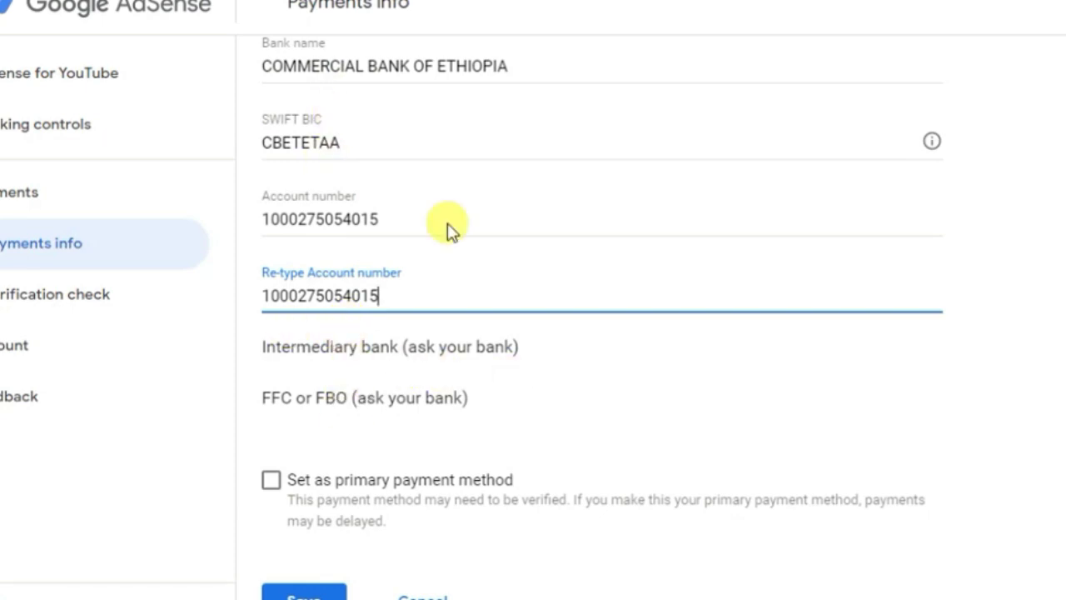
click(250, 449)
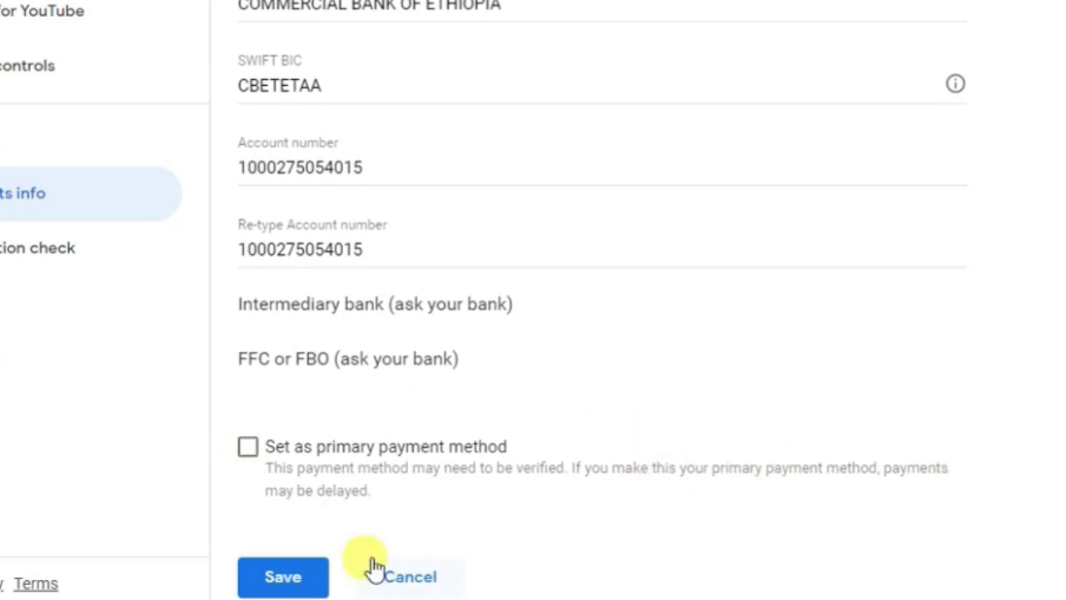
Scroll back up the wire transfer form before checking the bank's SWIFT code.
scroll(940, 325, up, 3)
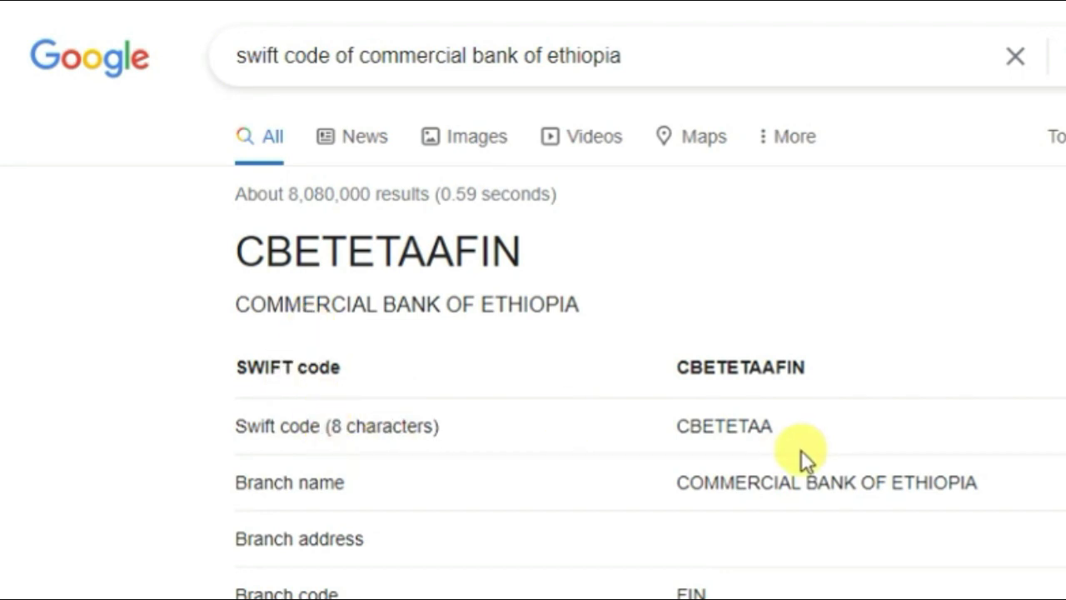
Copy the 8-character SWIFT code CBETETAA from the search results.
drag(791, 427, 673, 418)
right_click(680, 422)
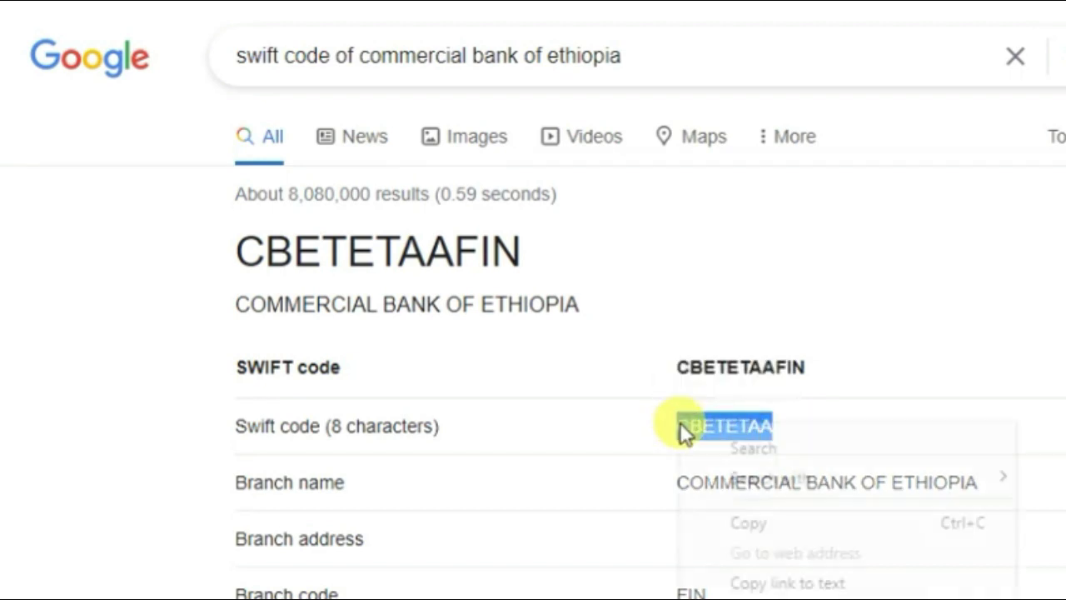
click(737, 519)
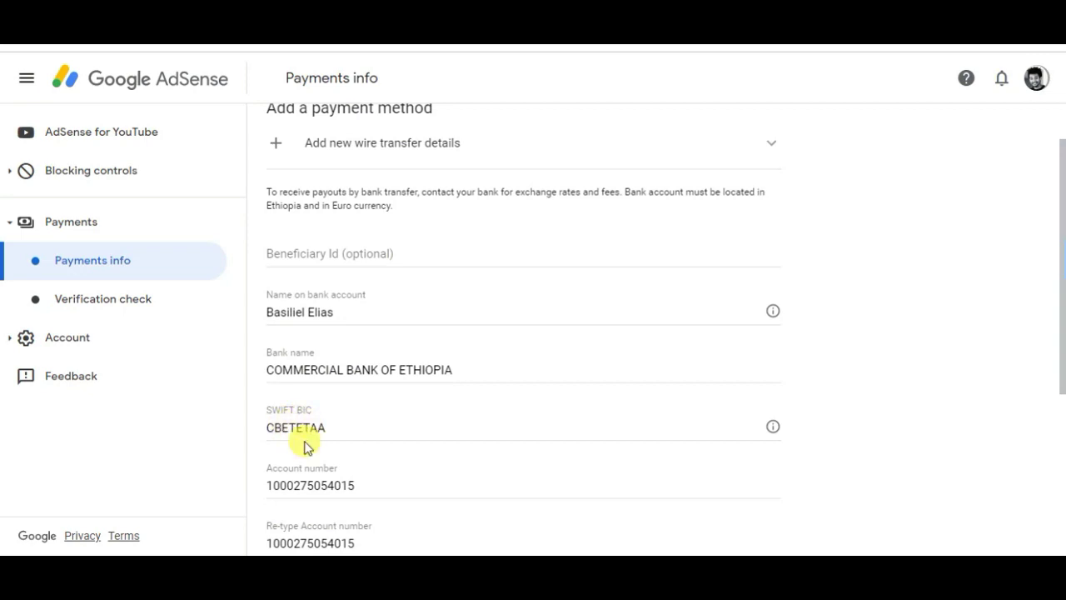
Check that the form's SWIFT BIC field reads CBETETAA.
click(317, 430)
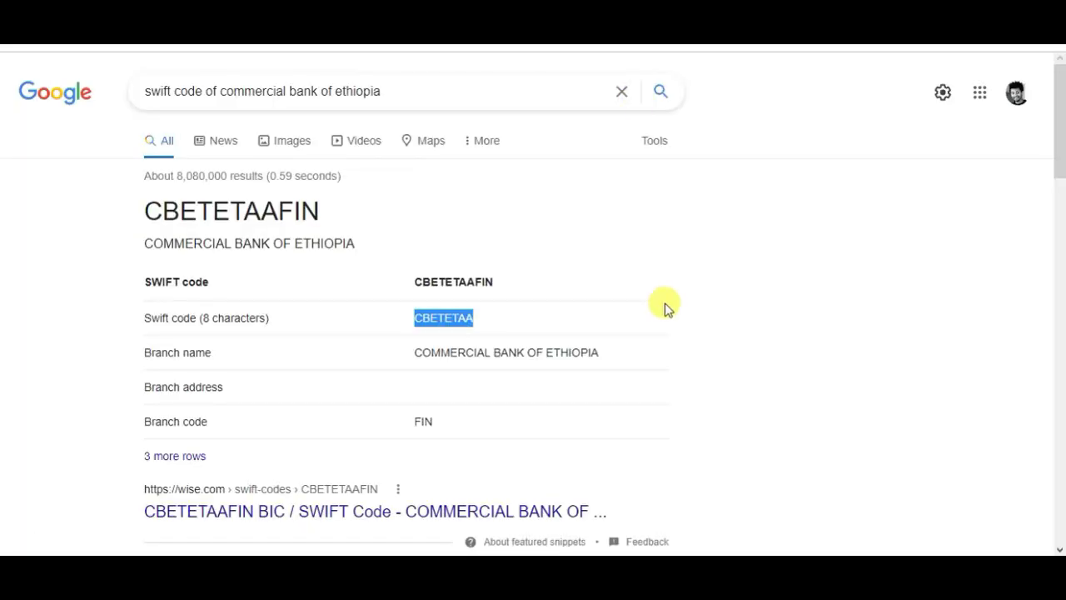
Copy the branch name COMMERCIAL BANK OF ETHIOPIA from the Google search results.
click(655, 350)
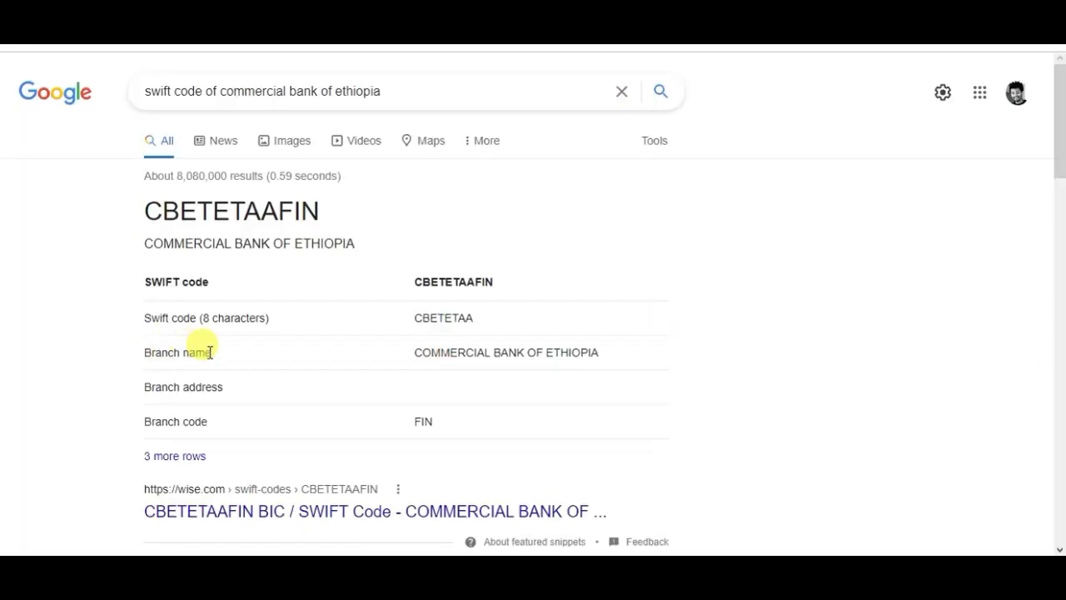
drag(614, 357, 414, 353)
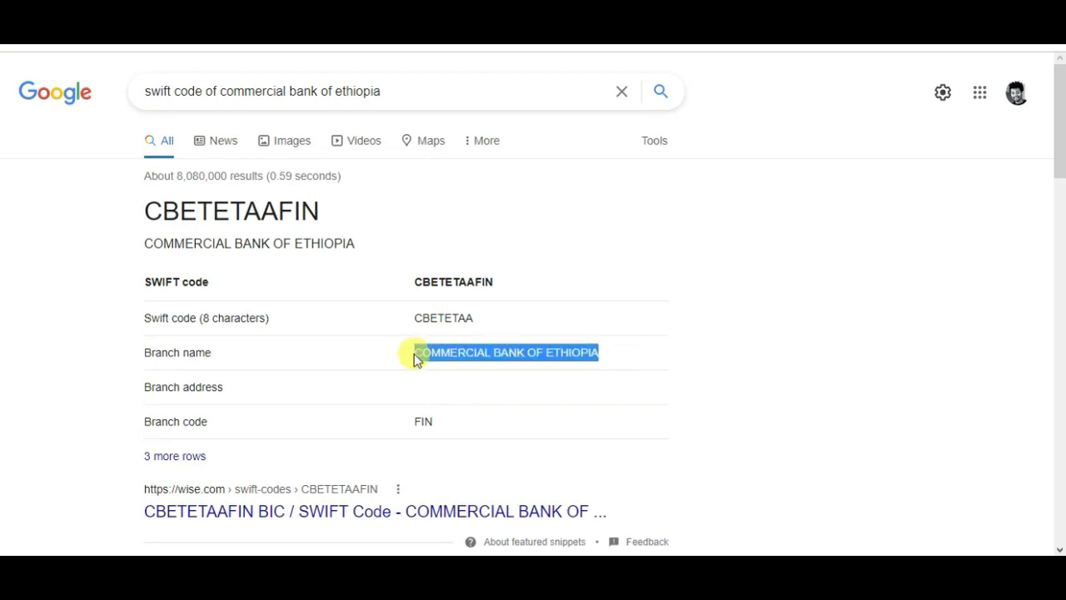
right_click(417, 354)
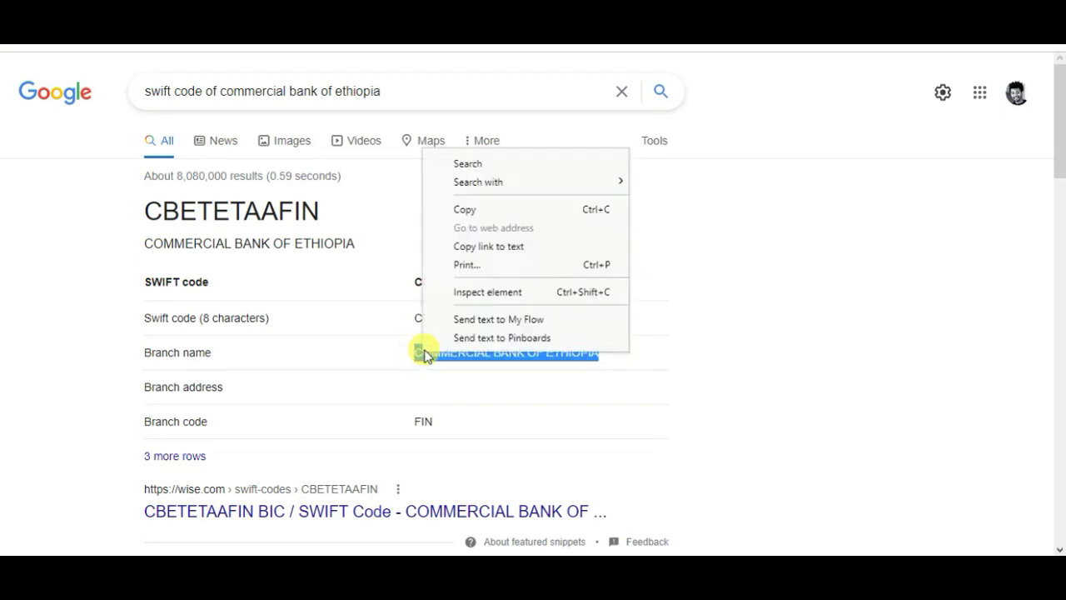
click(462, 211)
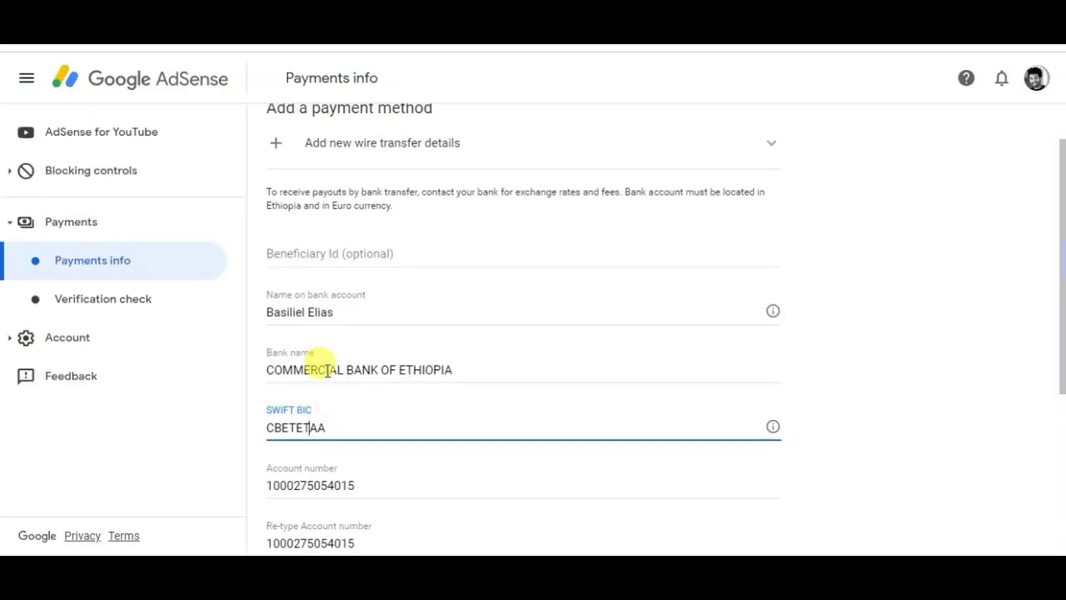
Cancel the wire transfer bank details form, leaving the existing bank method unchanged.
click(325, 369)
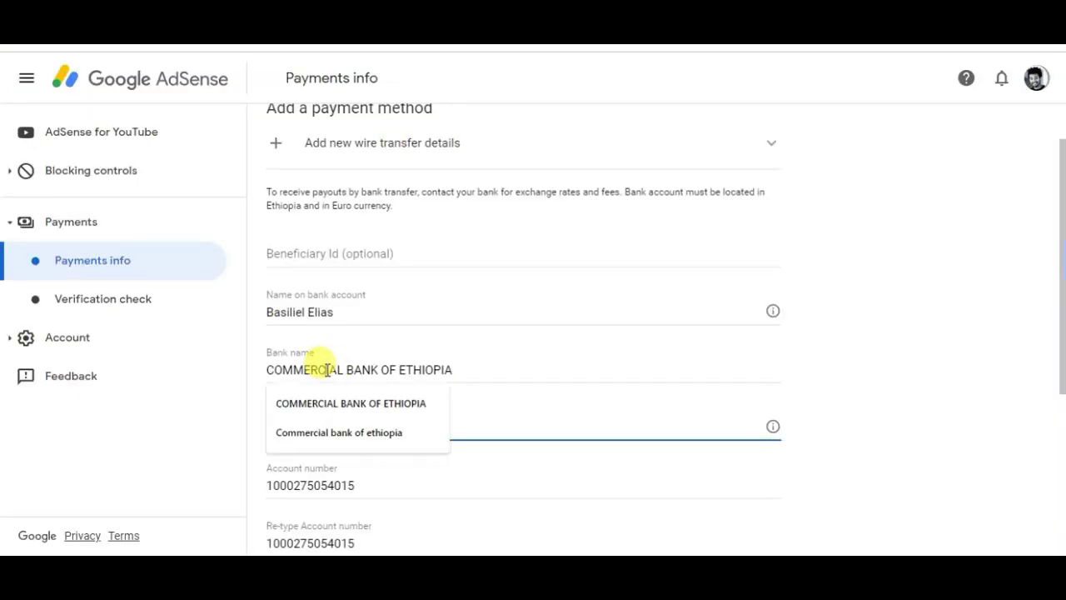
click(923, 334)
scroll(744, 285, down, 2)
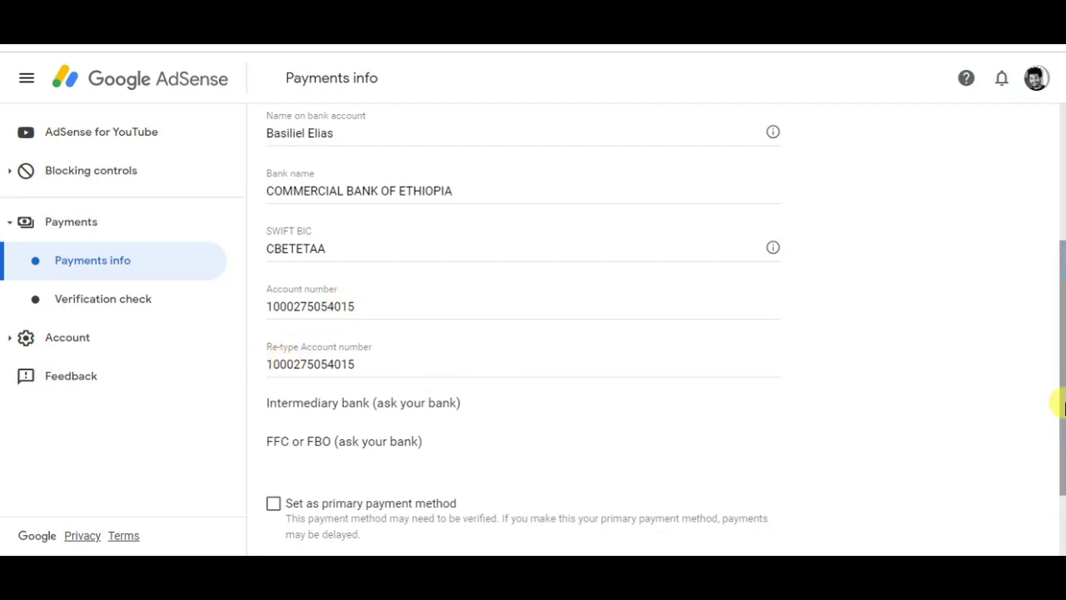
scroll(1062, 406, down, 1)
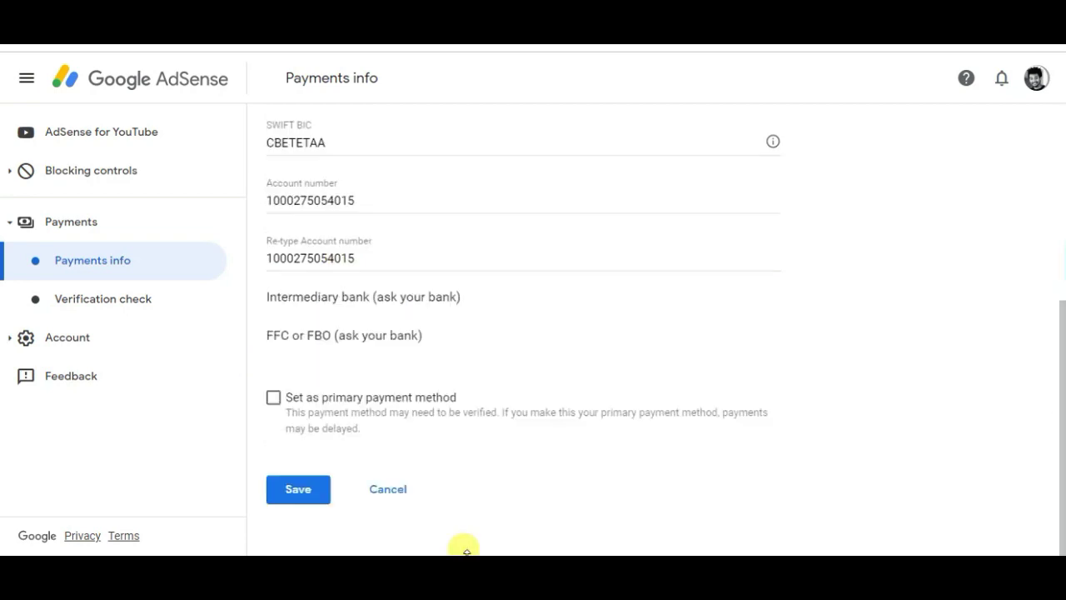
click(389, 492)
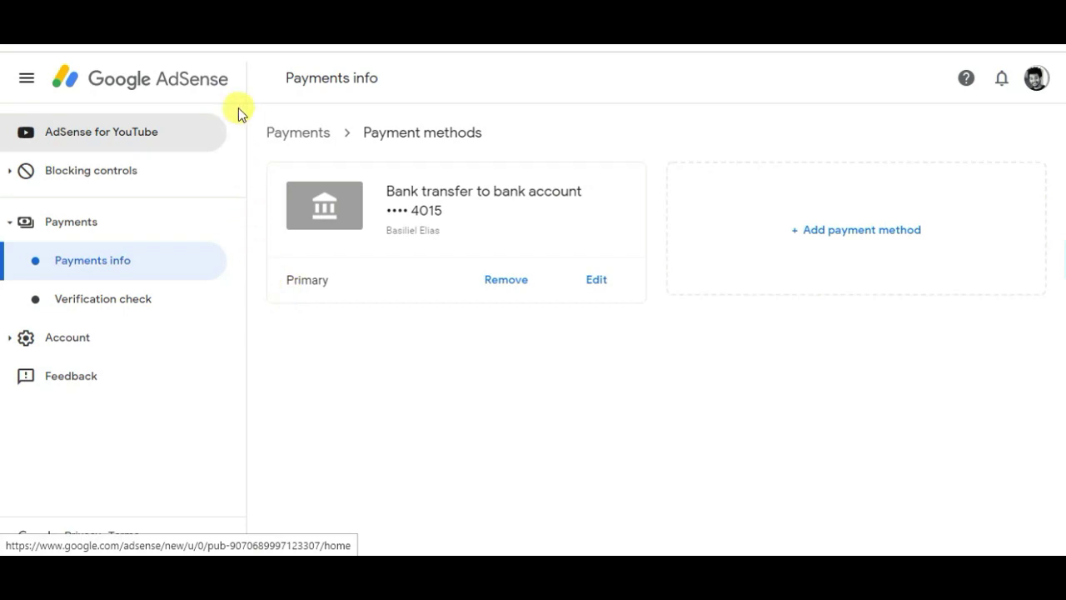
Return to the AdSense for YouTube home dashboard via the Google AdSense logo.
click(121, 83)
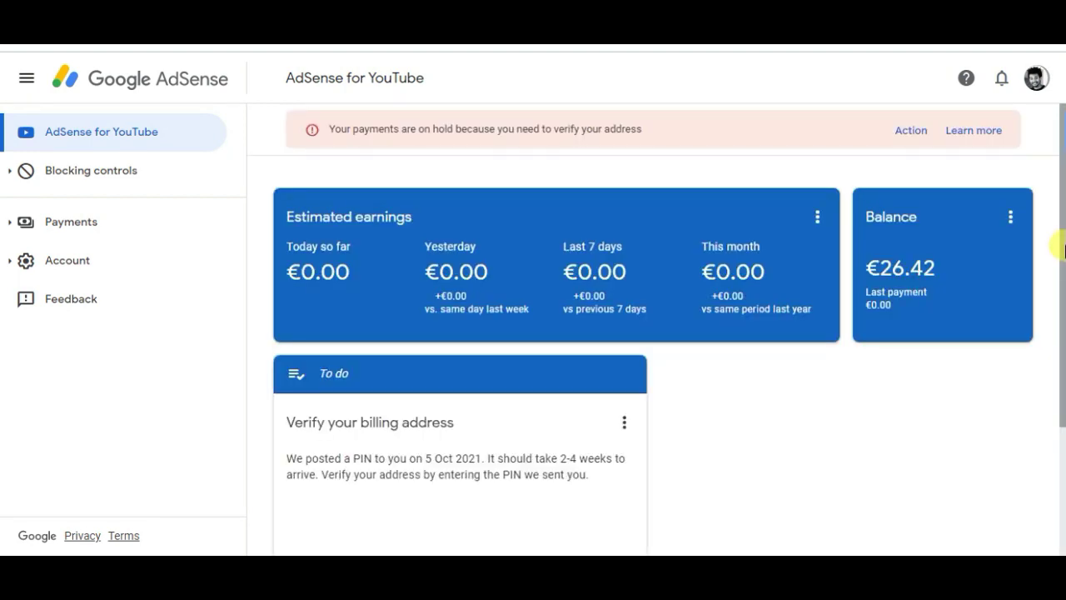
Choose Verify under Verify your billing address on the To do card.
drag(1064, 249, 1057, 300)
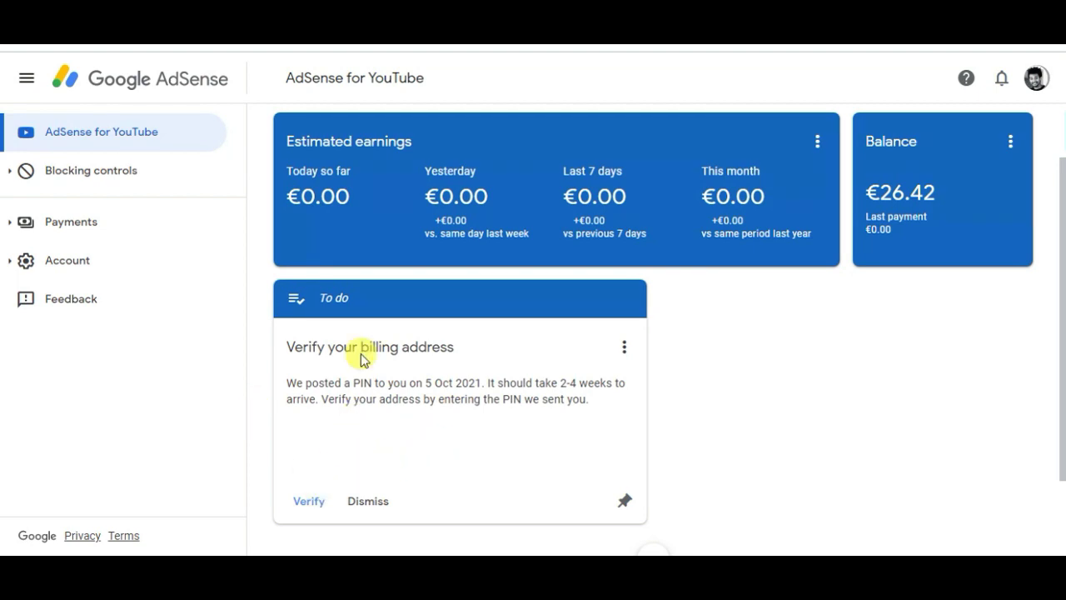
click(306, 502)
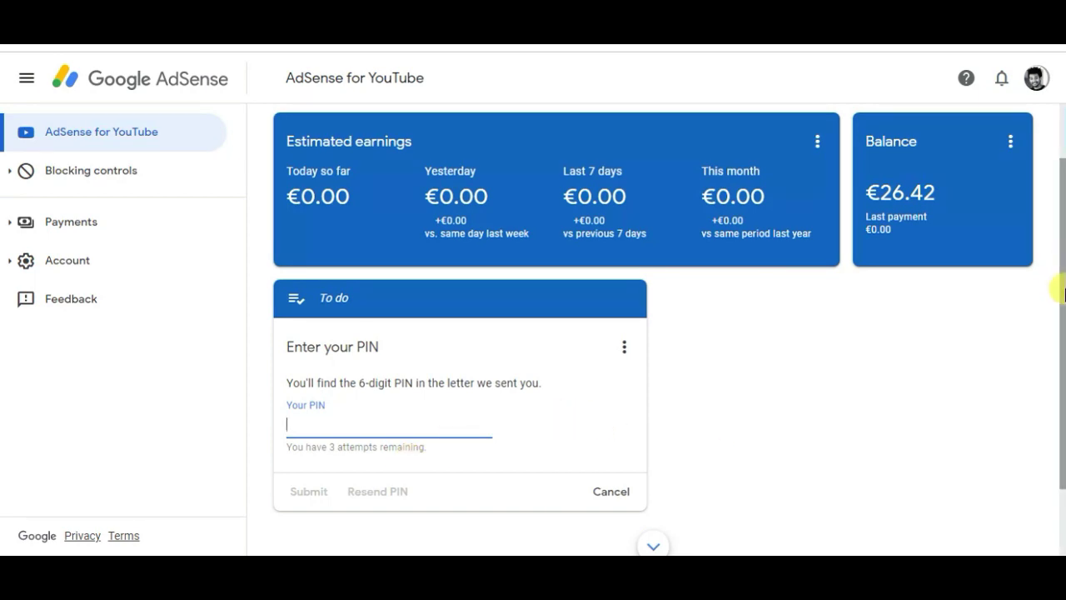
Cancel the Enter your PIN card and return to the payments-on-hold banner.
scroll(1062, 293, down, 2)
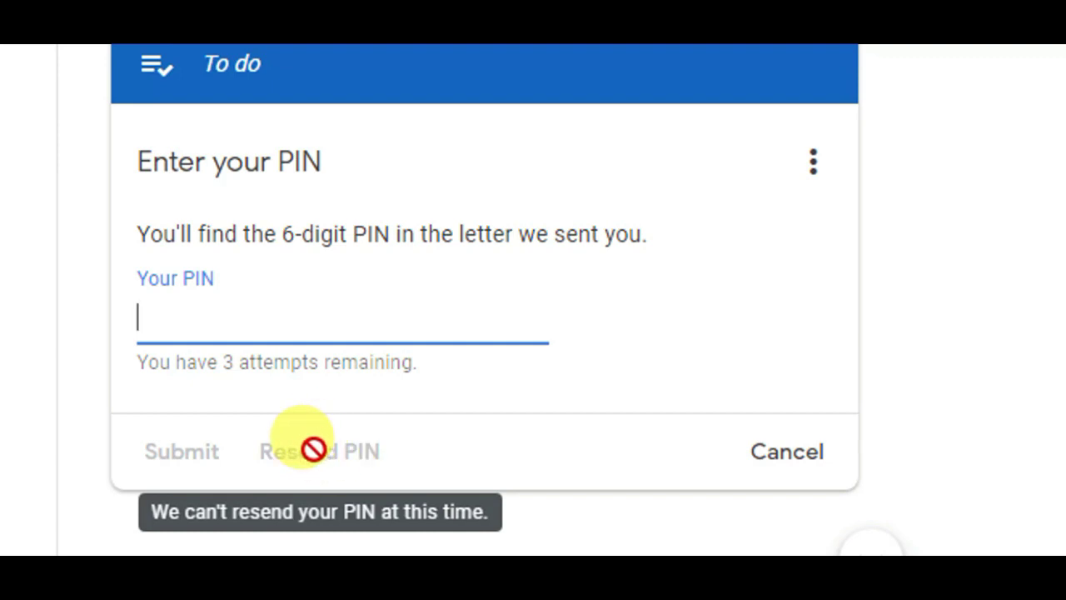
click(771, 466)
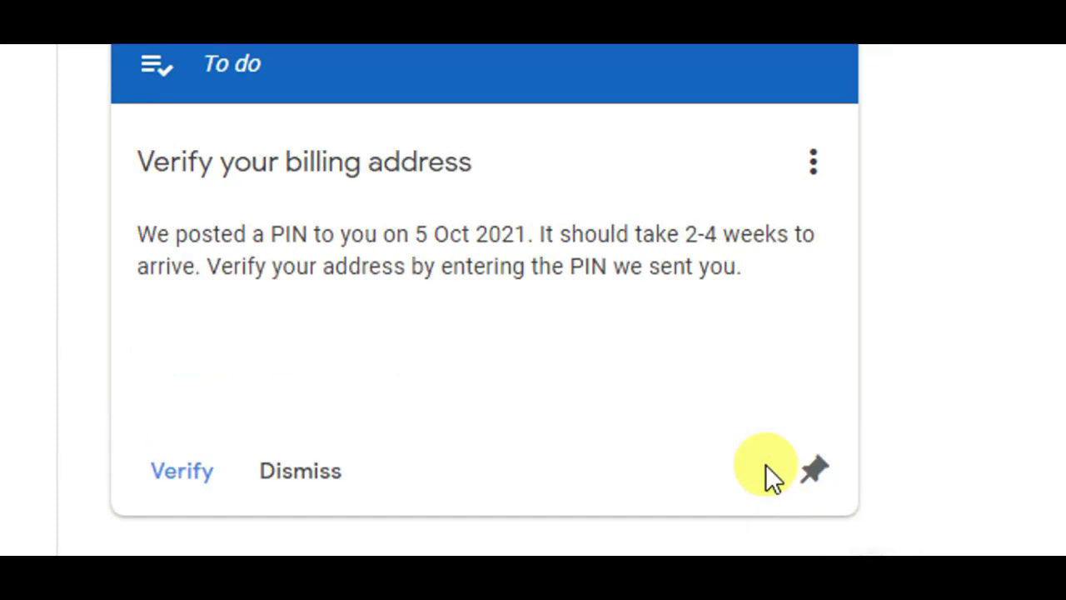
scroll(1056, 340, up, 2)
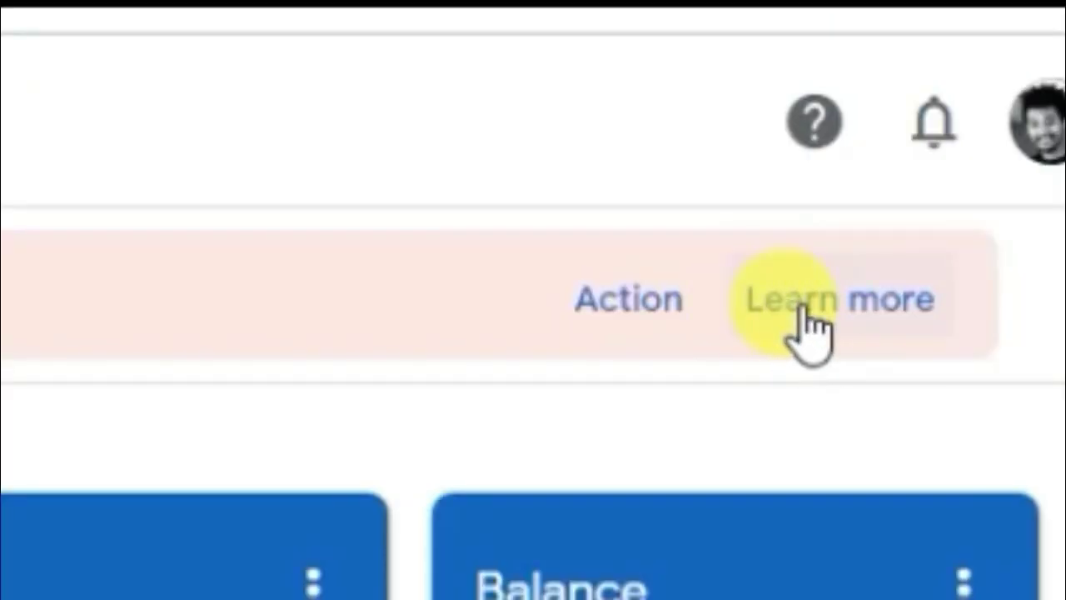
Open the hold banner's Learn more article, then its PIN troubleshooter link.
click(804, 321)
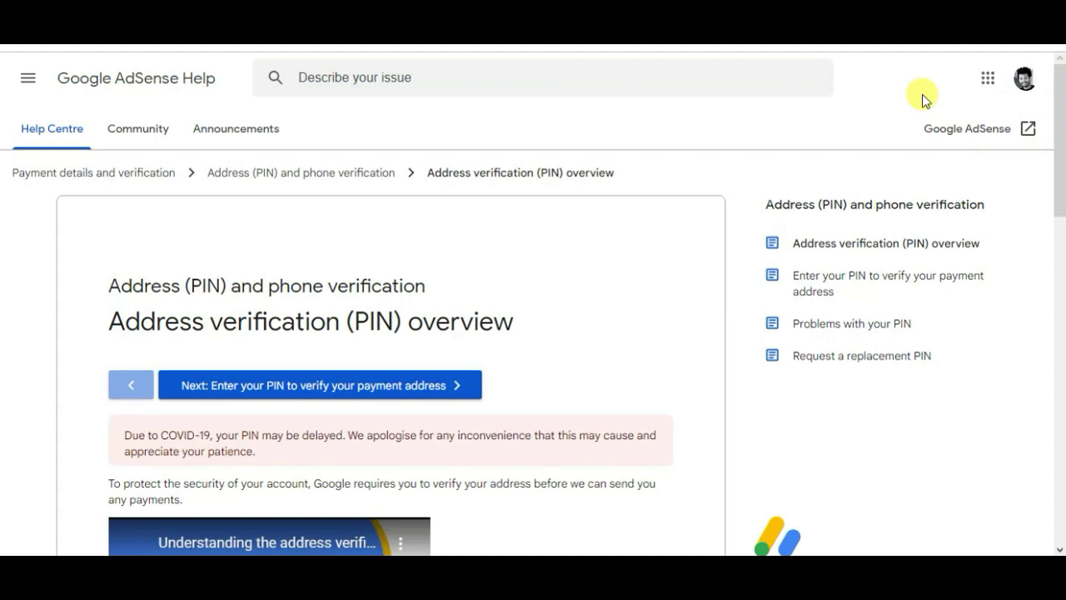
drag(1061, 133, 1058, 398)
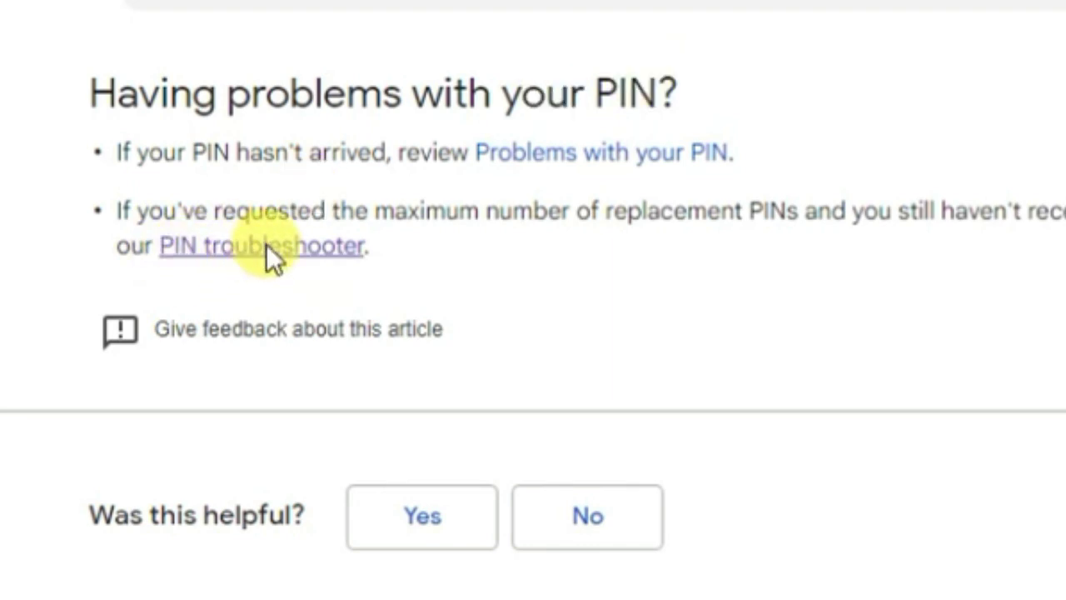
click(267, 244)
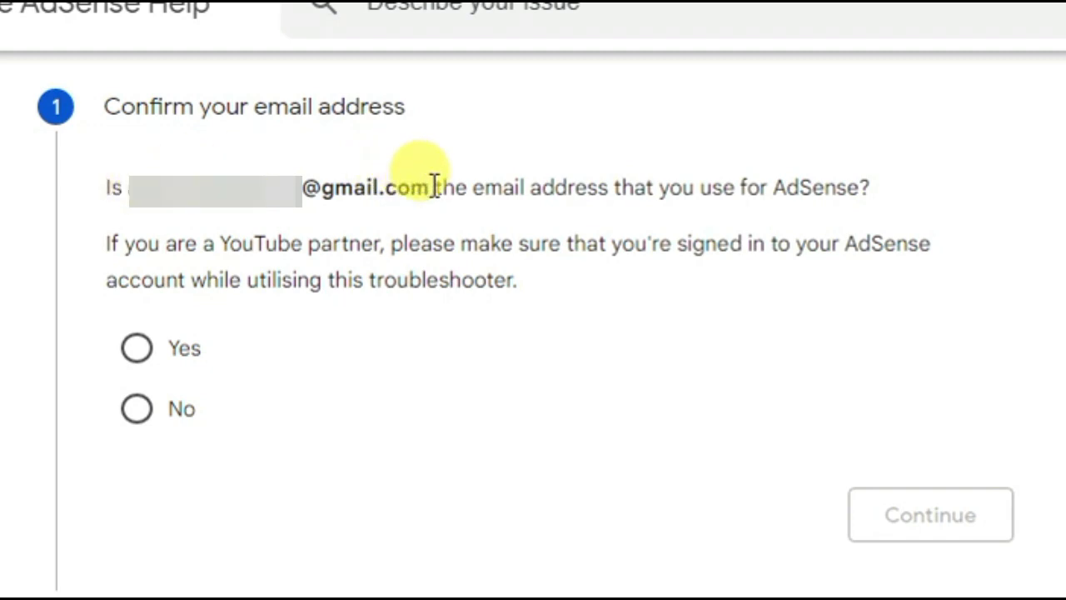
Answer Yes to the email question, then 'No, I haven't received my PIN'.
click(138, 349)
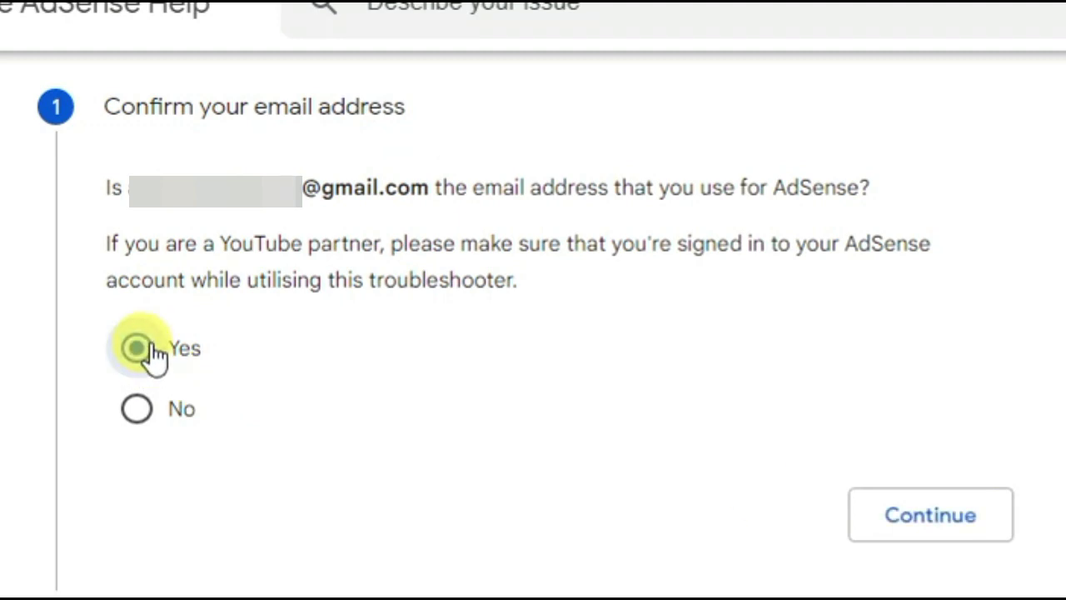
click(927, 524)
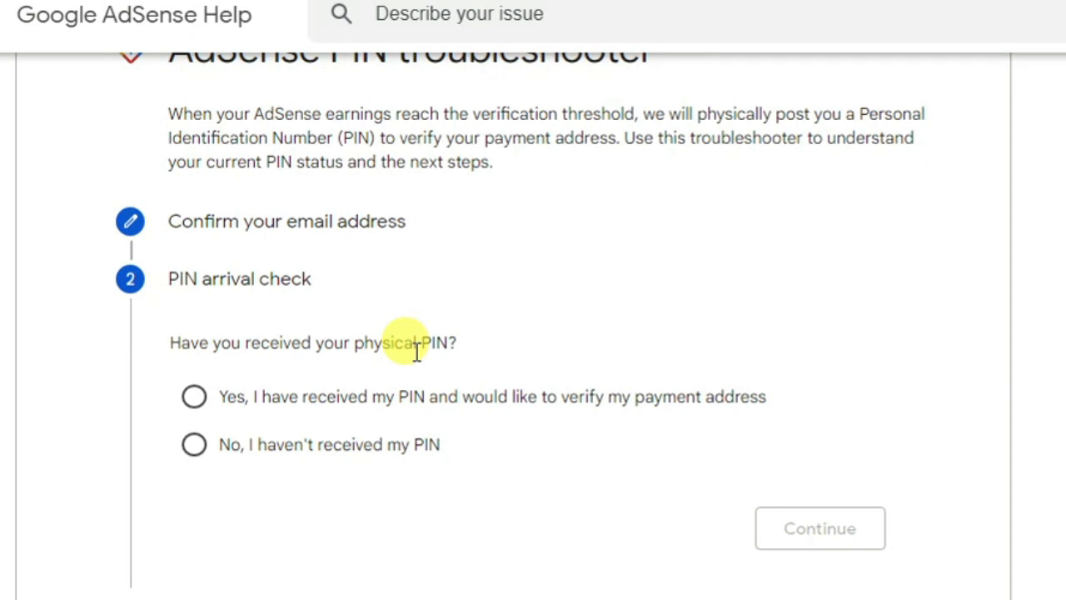
click(197, 450)
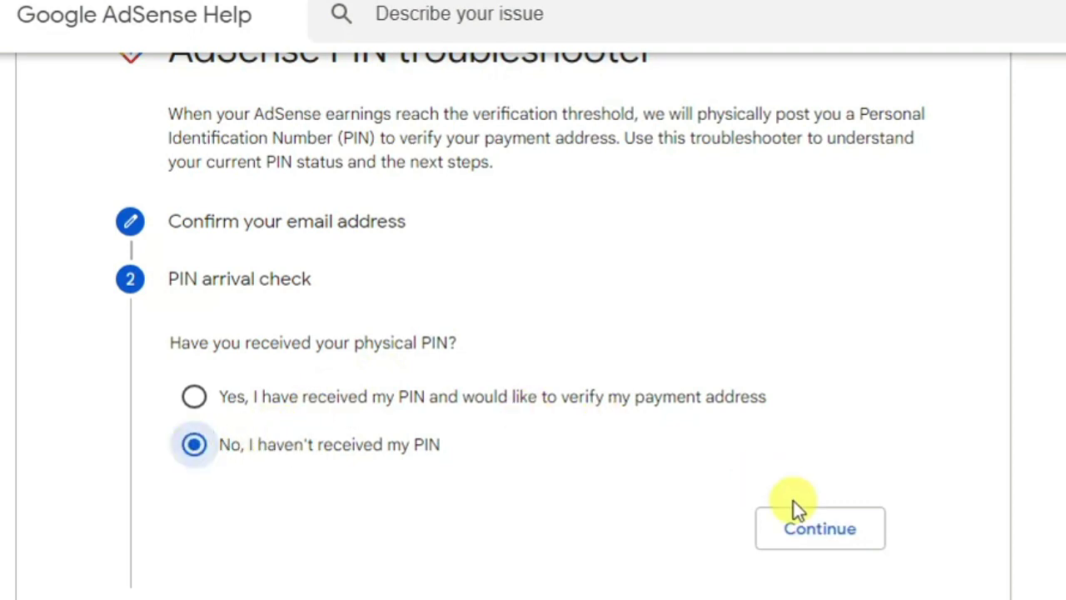
click(806, 533)
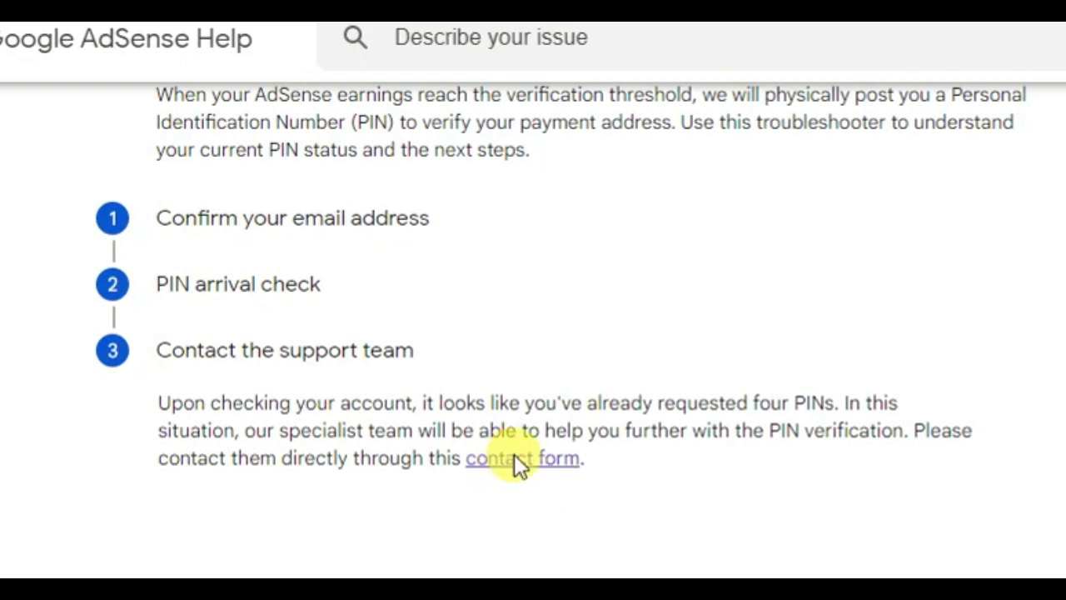
Open the PIN support contact form and enter your name in the Name field.
click(514, 456)
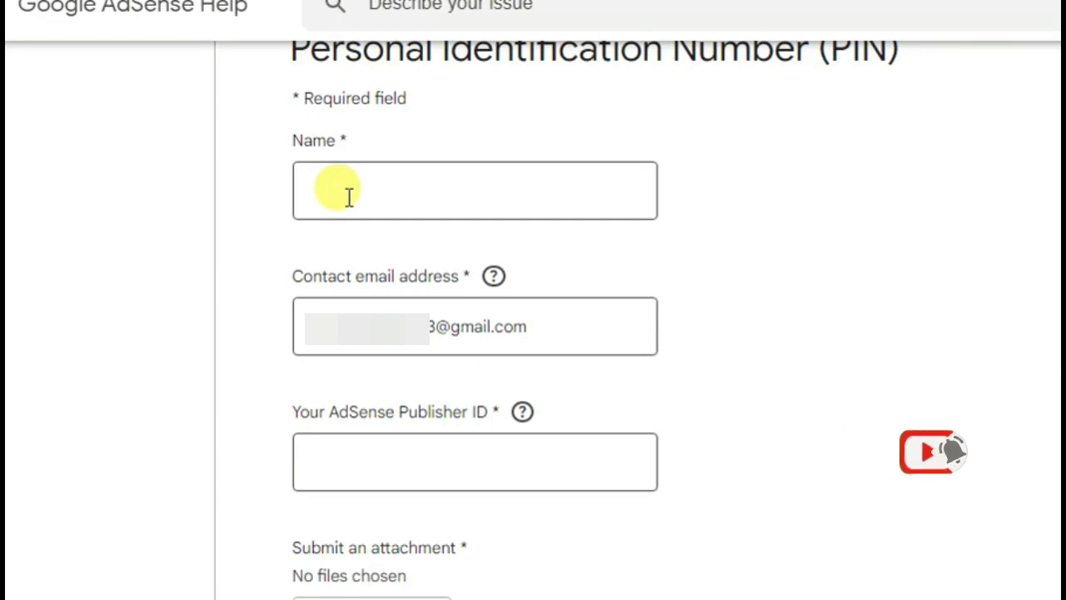
click(348, 196)
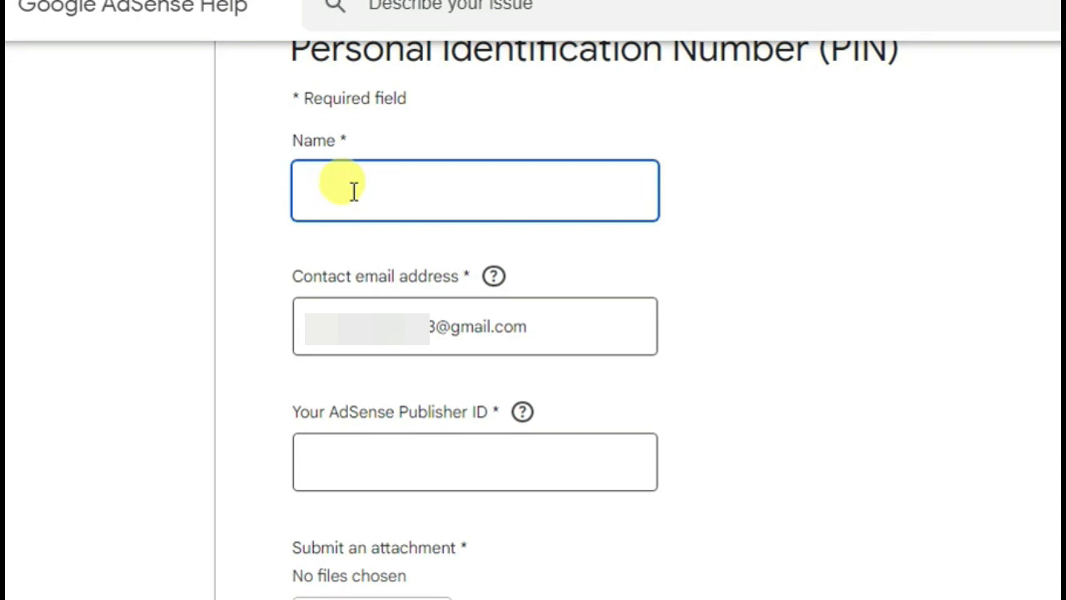
text(Basiliel Elias)
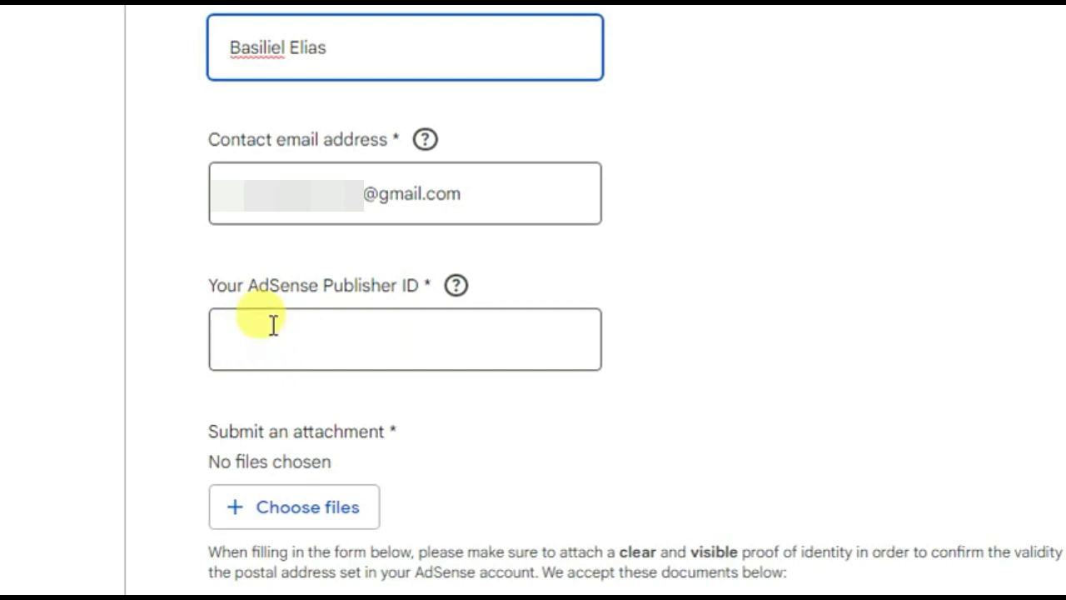
click(285, 340)
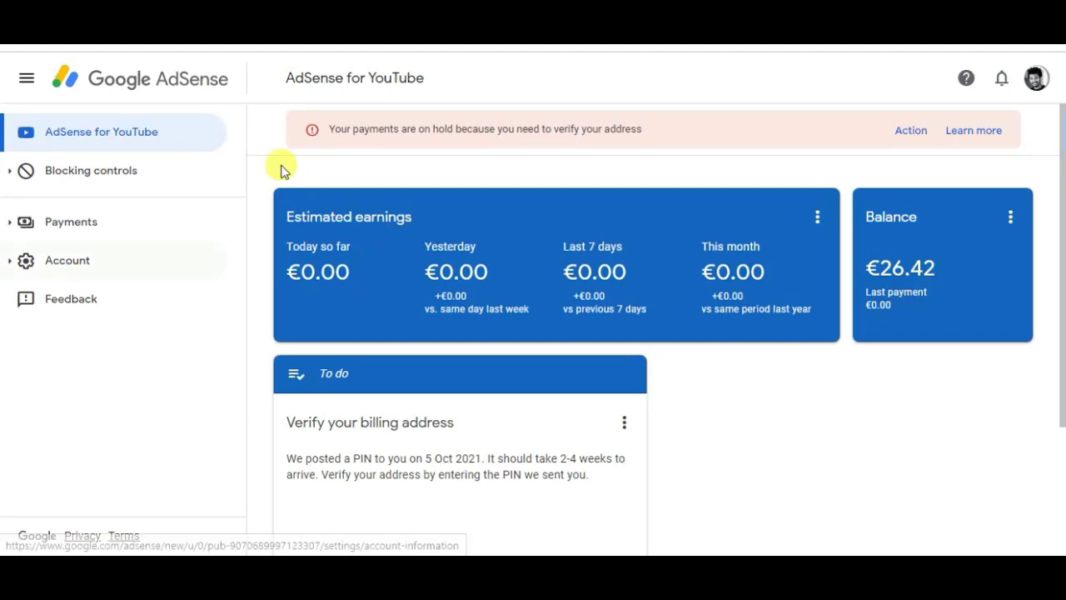
Open Payments info and try selecting the publisher ID shown on the page.
click(96, 227)
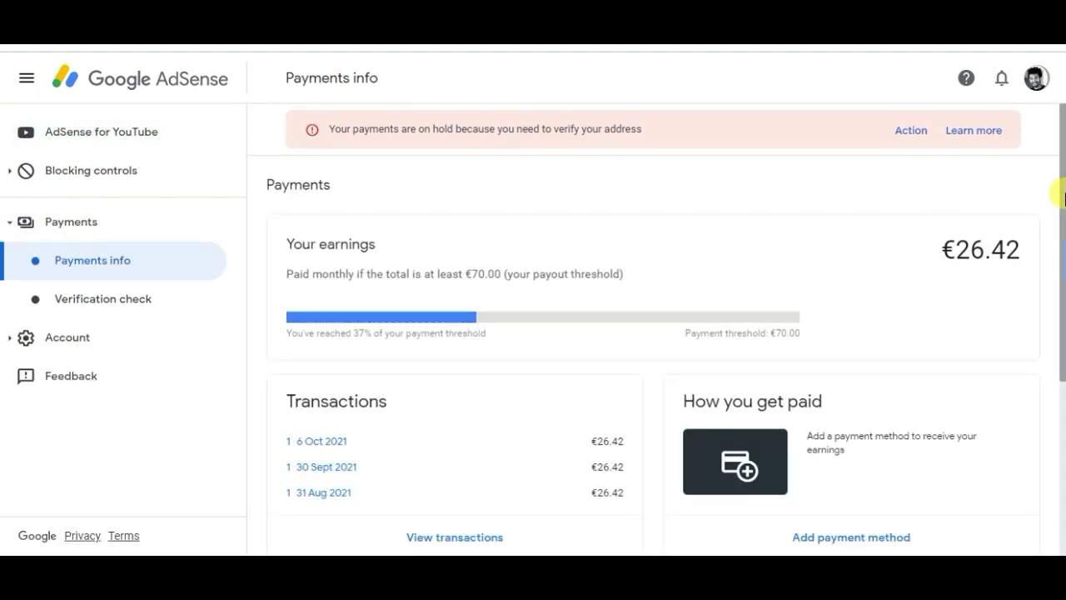
scroll(1062, 197, down, 3)
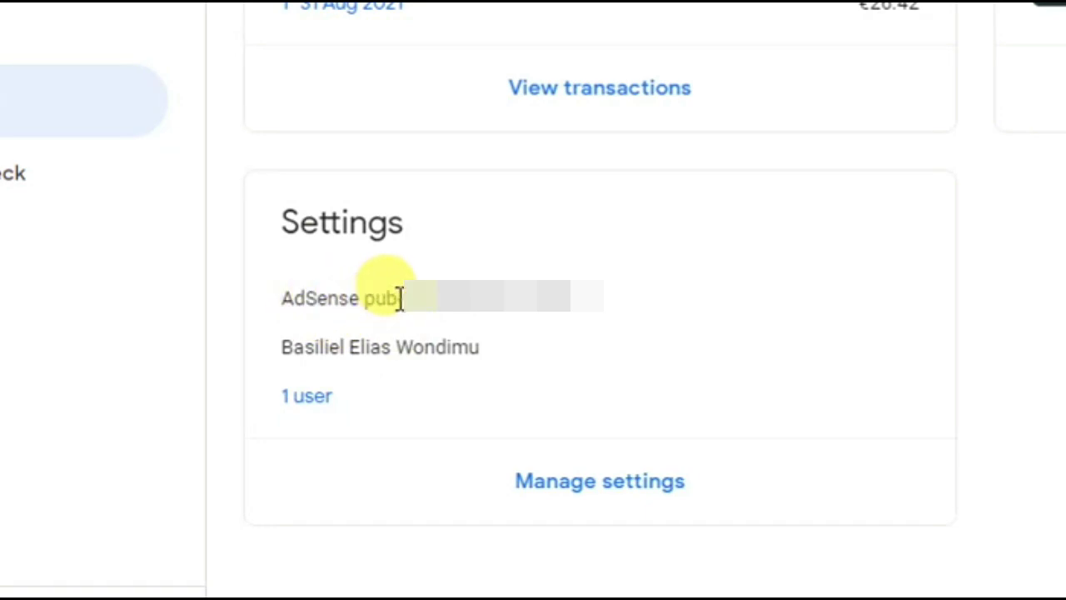
mouse_move(404, 299)
mouse_down()
mouse_move(591, 317)
mouse_move(390, 295)
mouse_up()
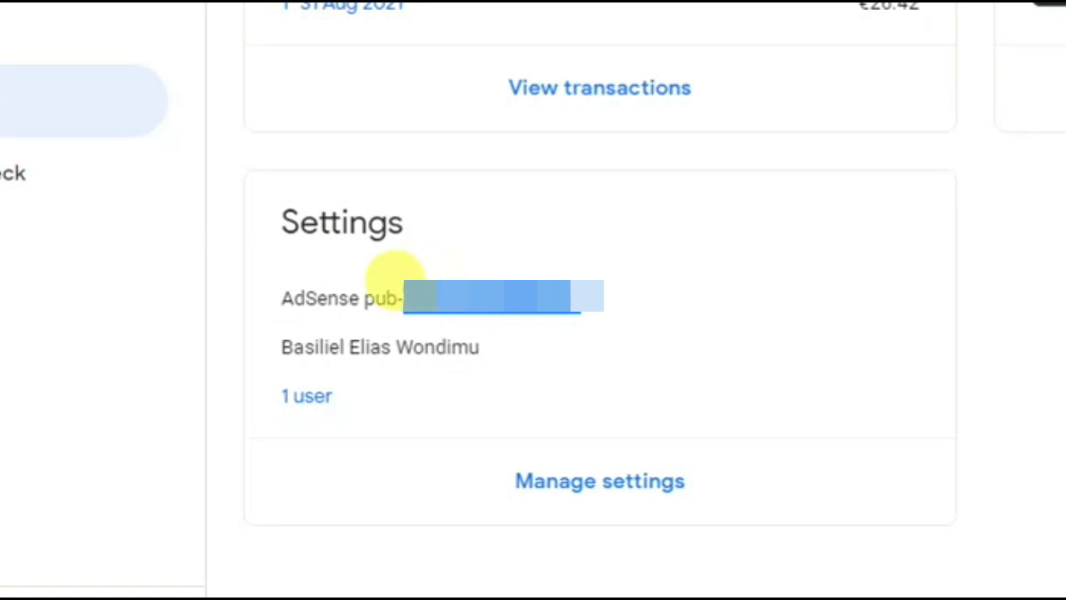
click(640, 303)
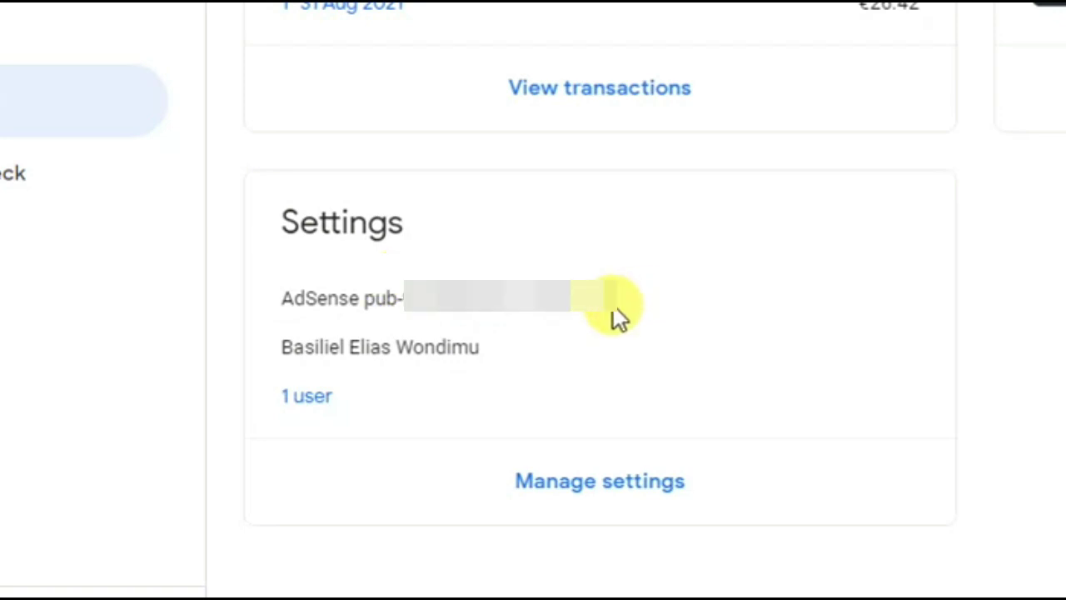
drag(609, 307, 553, 287)
click(609, 309)
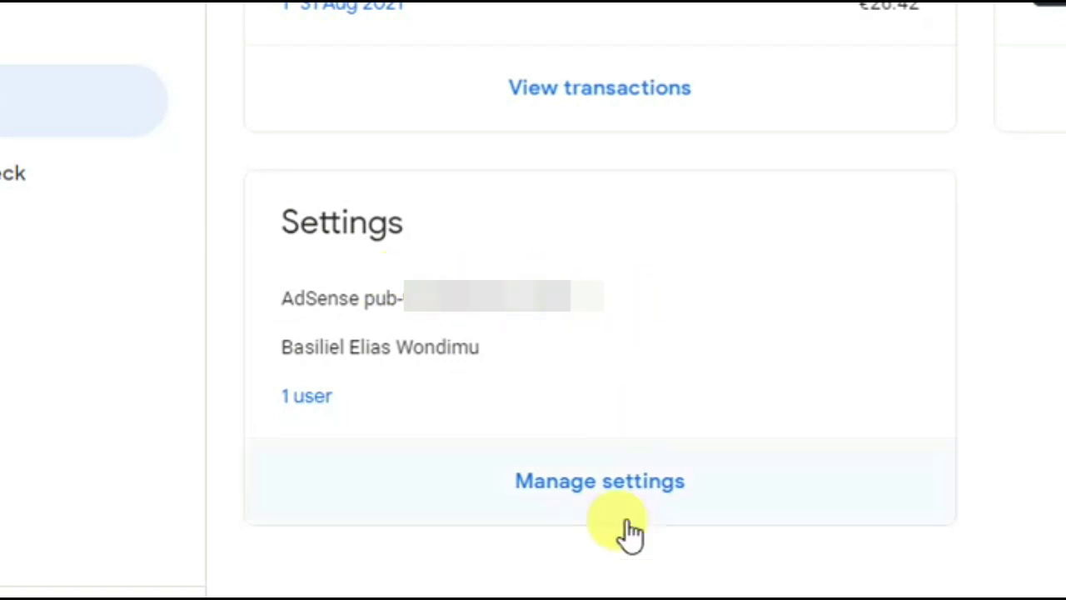
Edit the payments account nickname and copy the full pub- publisher ID from it.
click(587, 492)
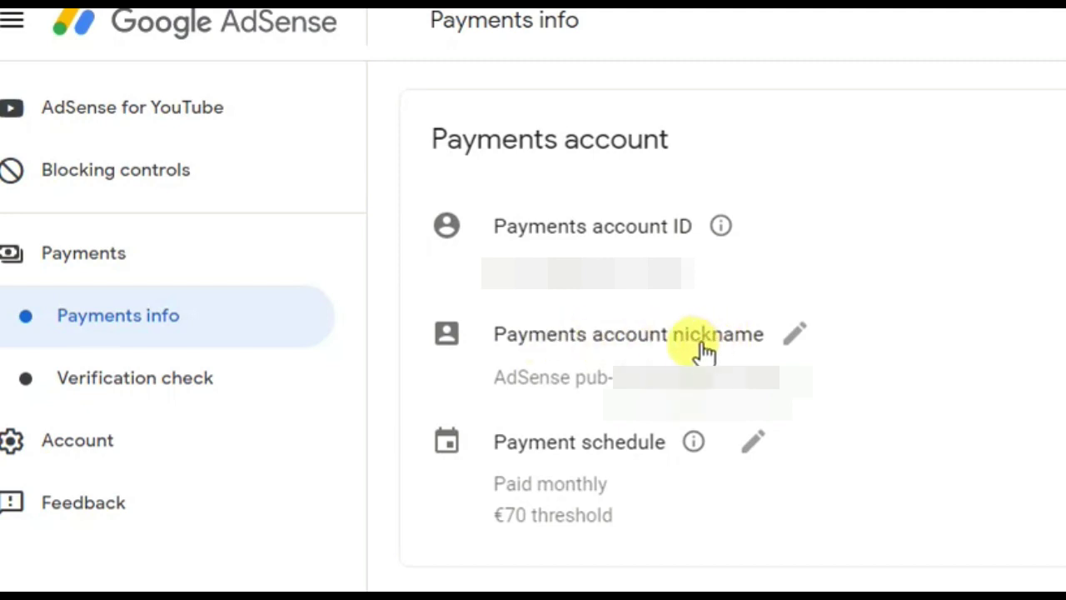
click(789, 337)
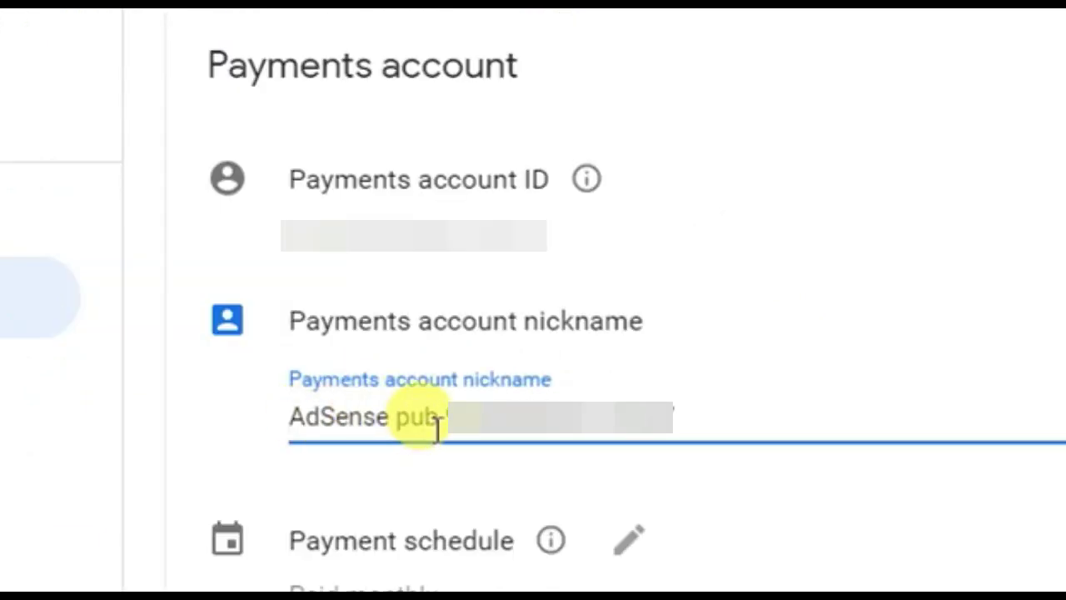
drag(450, 414, 692, 406)
click(692, 406)
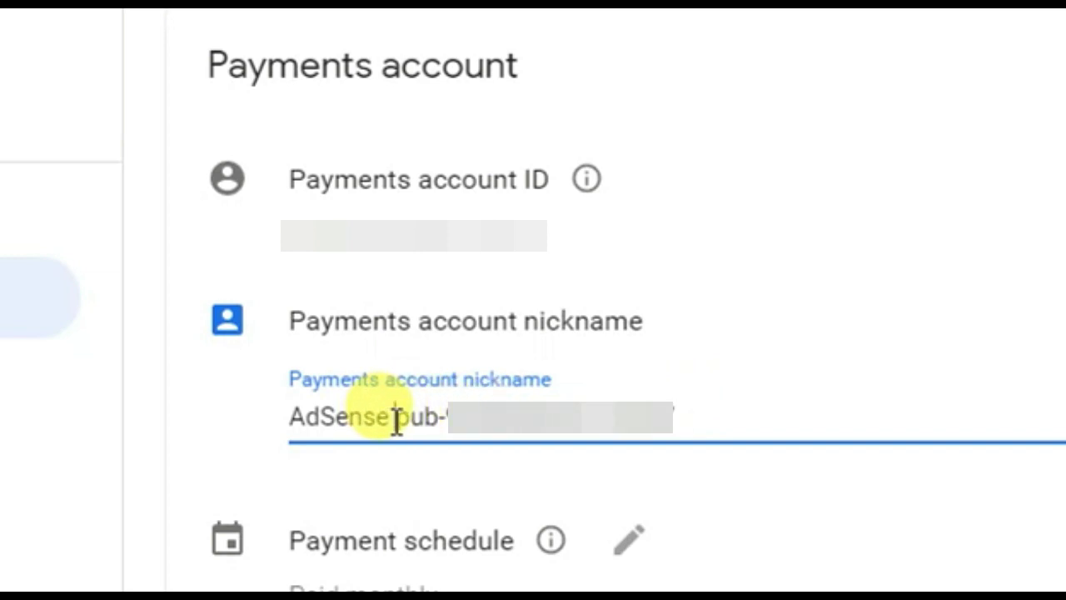
drag(397, 418, 690, 409)
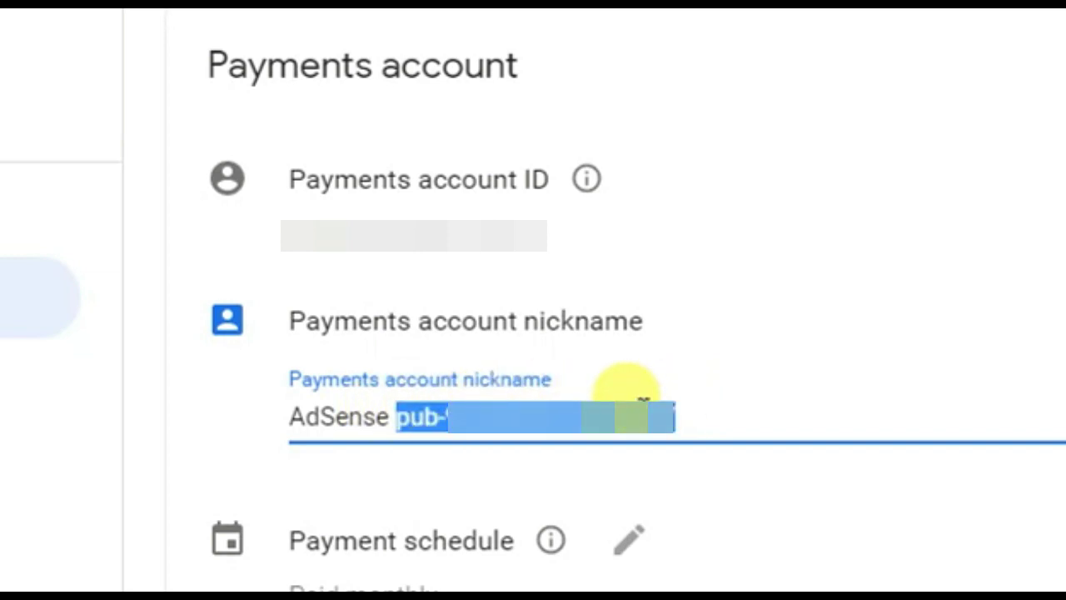
right_click(643, 405)
click(695, 405)
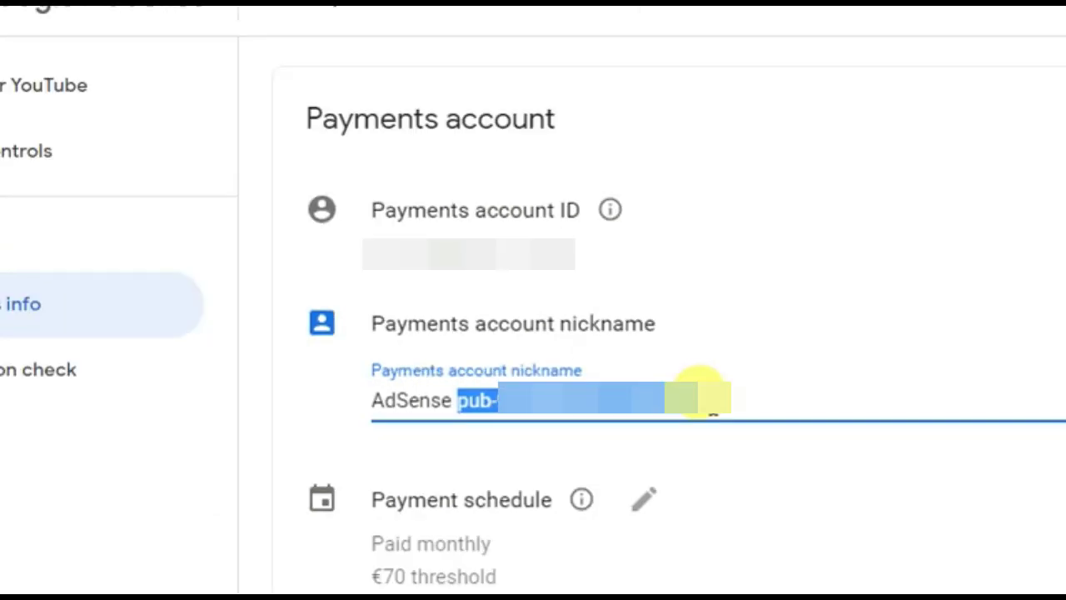
Paste the copied pub- ID into the support form's AdSense Publisher ID field.
click(709, 404)
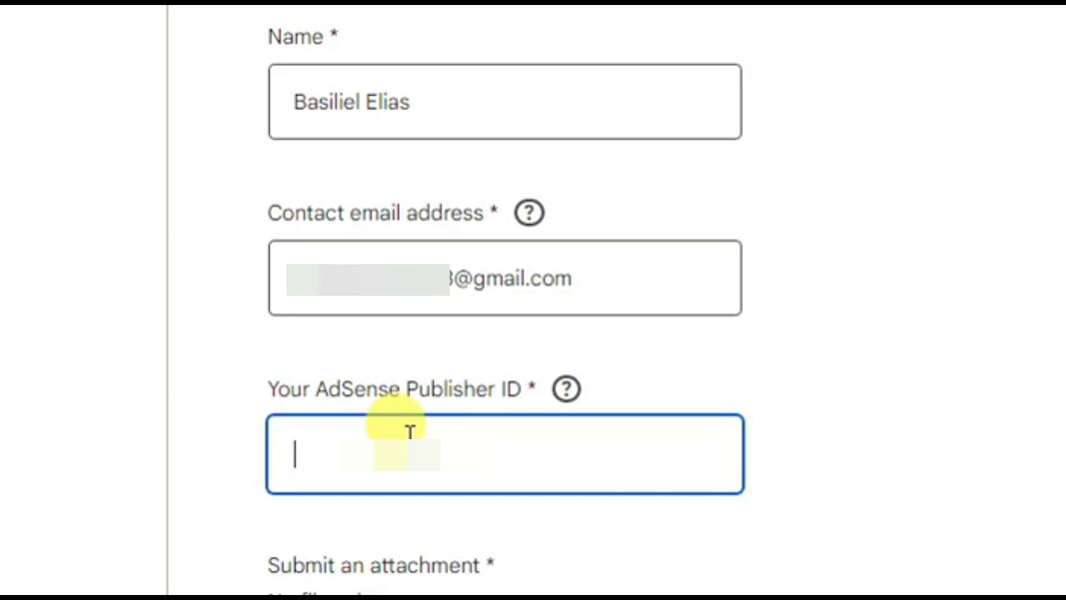
key(ctrl+v)
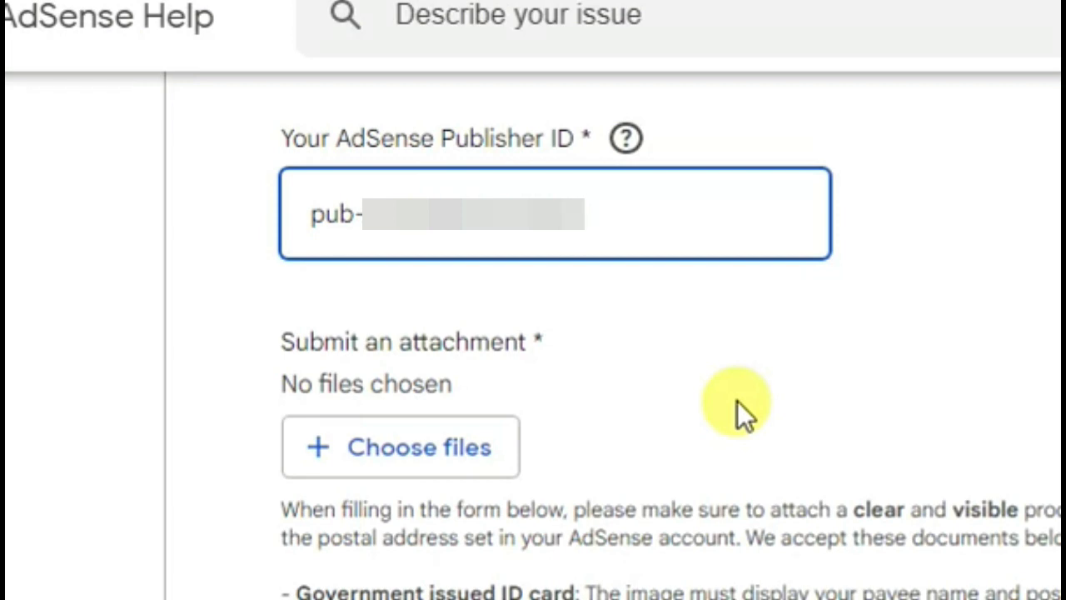
click(737, 401)
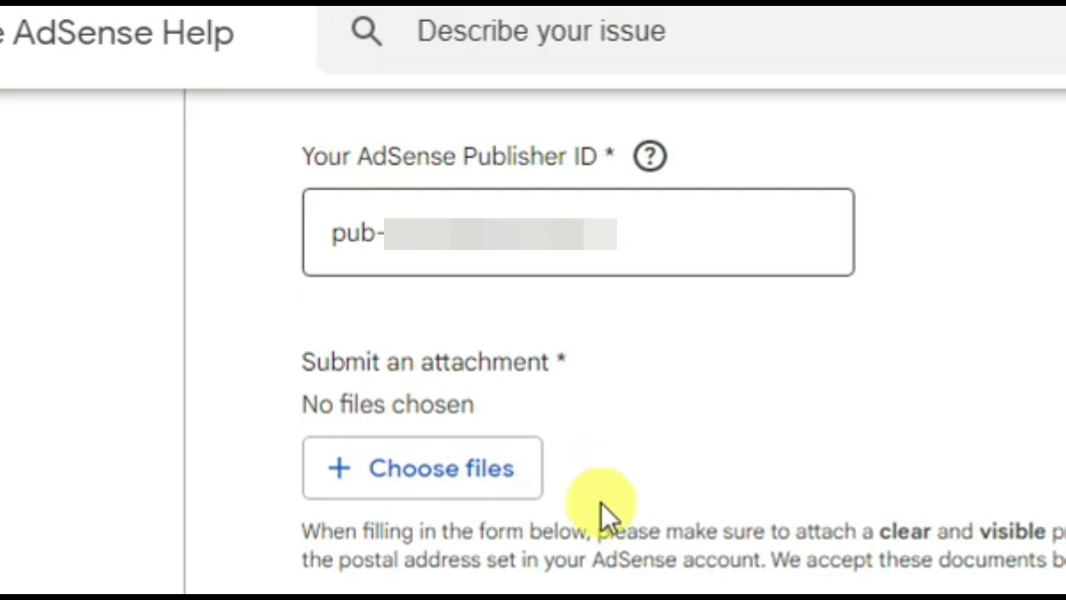
click(433, 483)
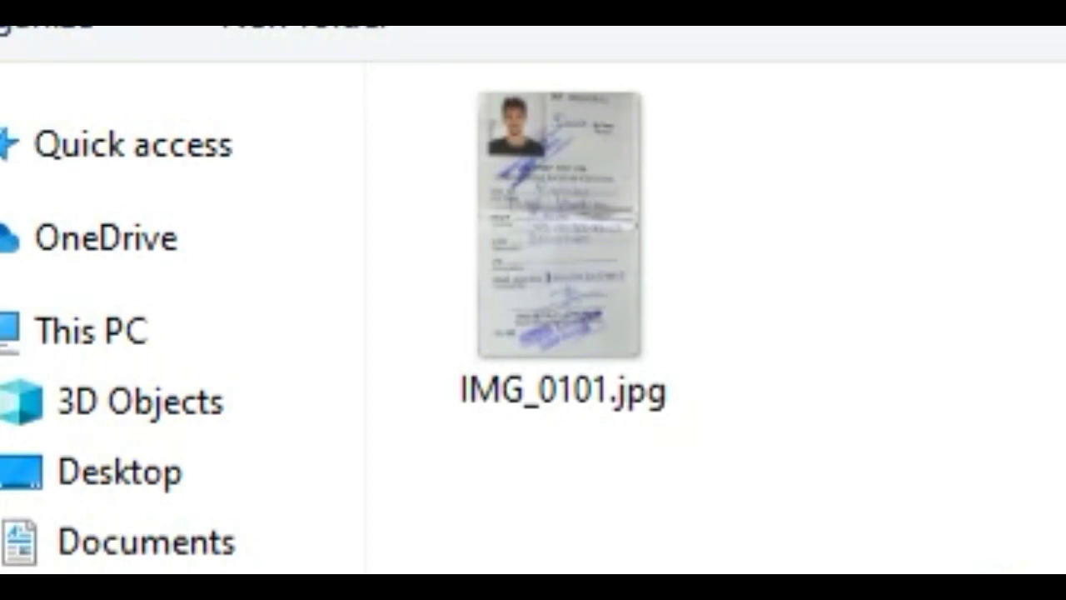
click(558, 309)
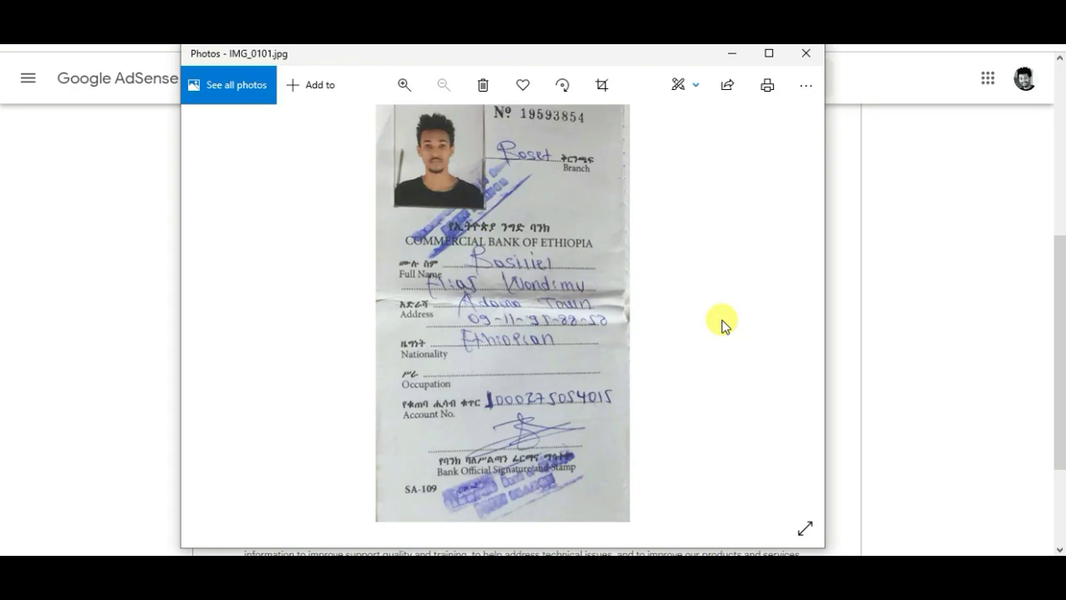
key(alt+F4)
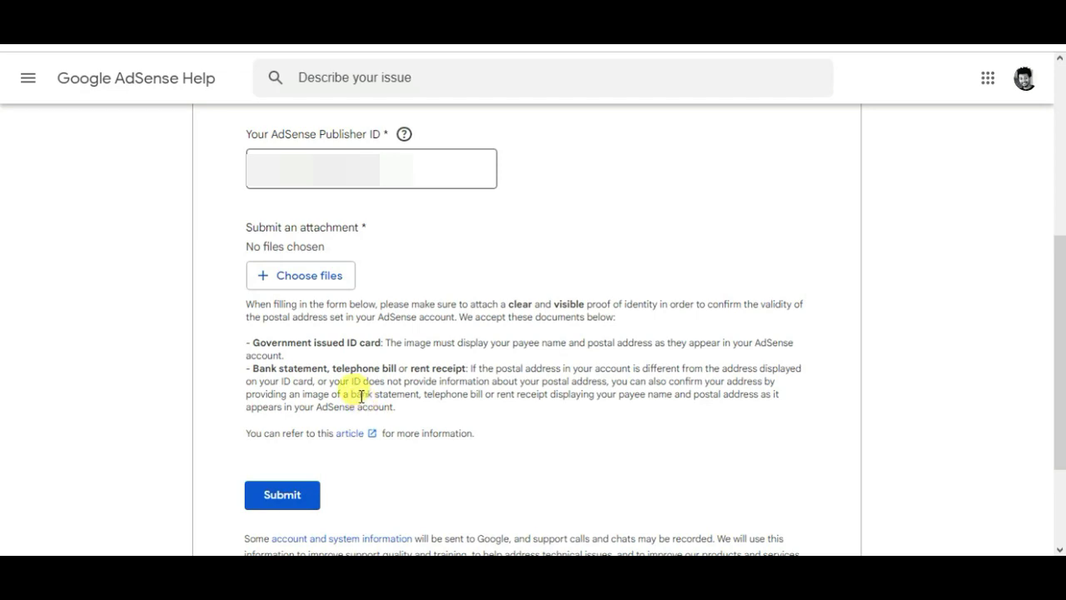
Attach IMG_0101.jpg to the PIN support form and submit it.
click(309, 281)
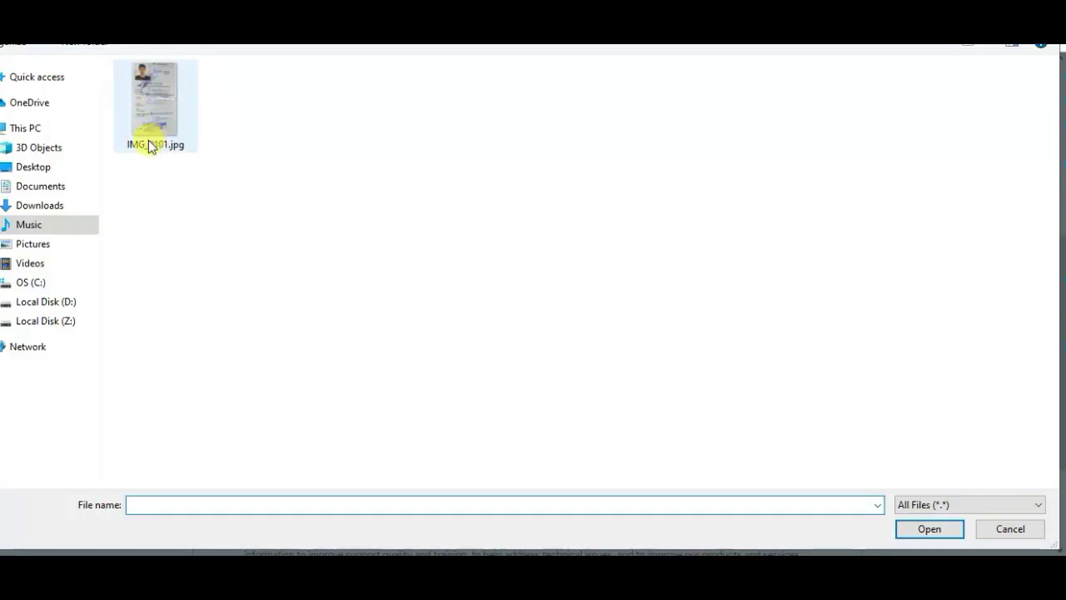
click(162, 113)
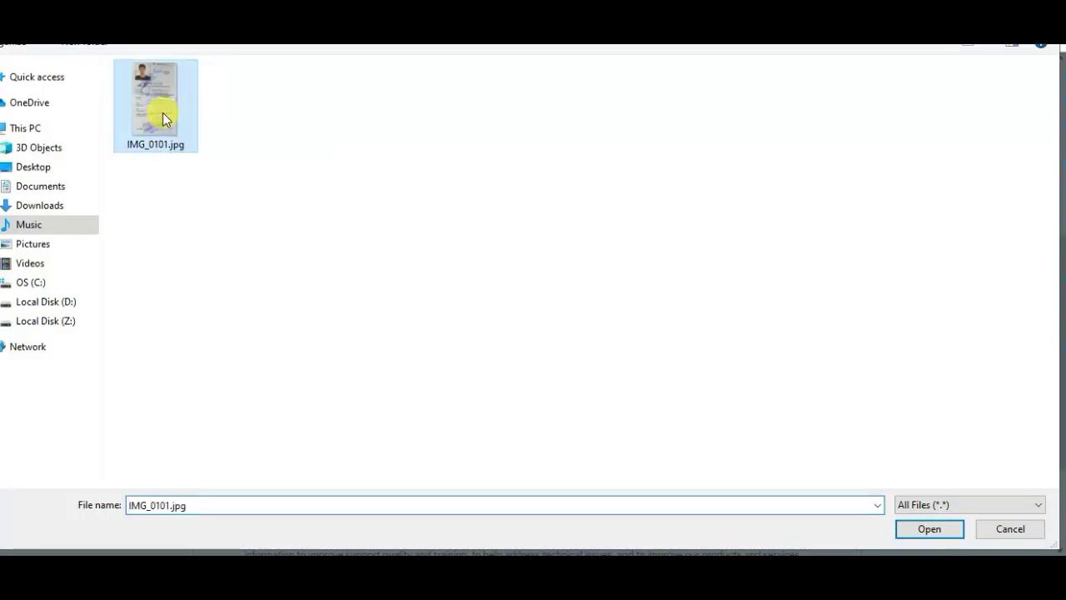
click(930, 529)
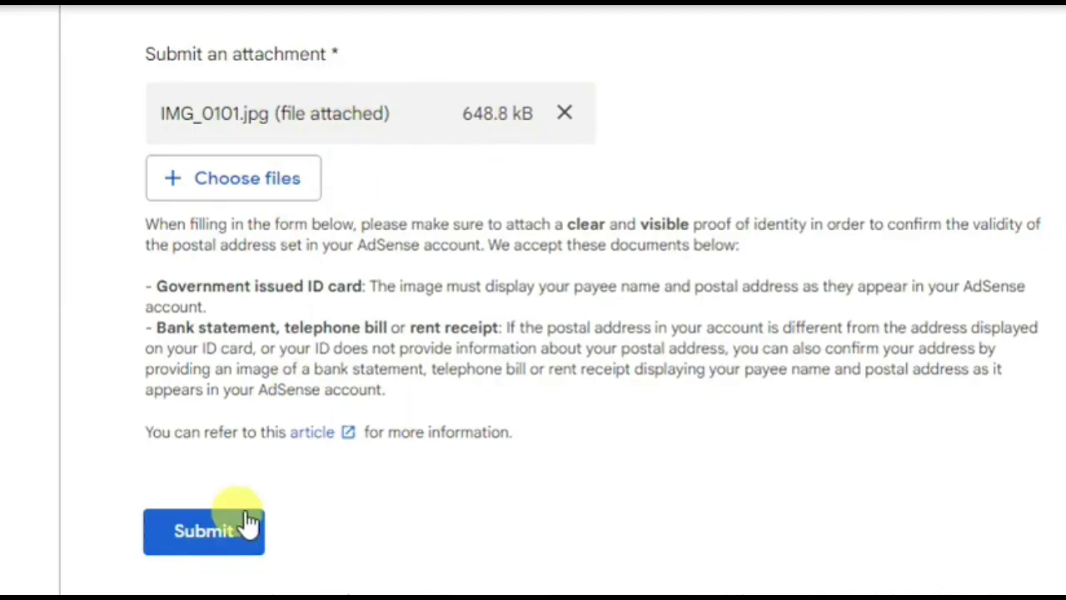
click(193, 543)
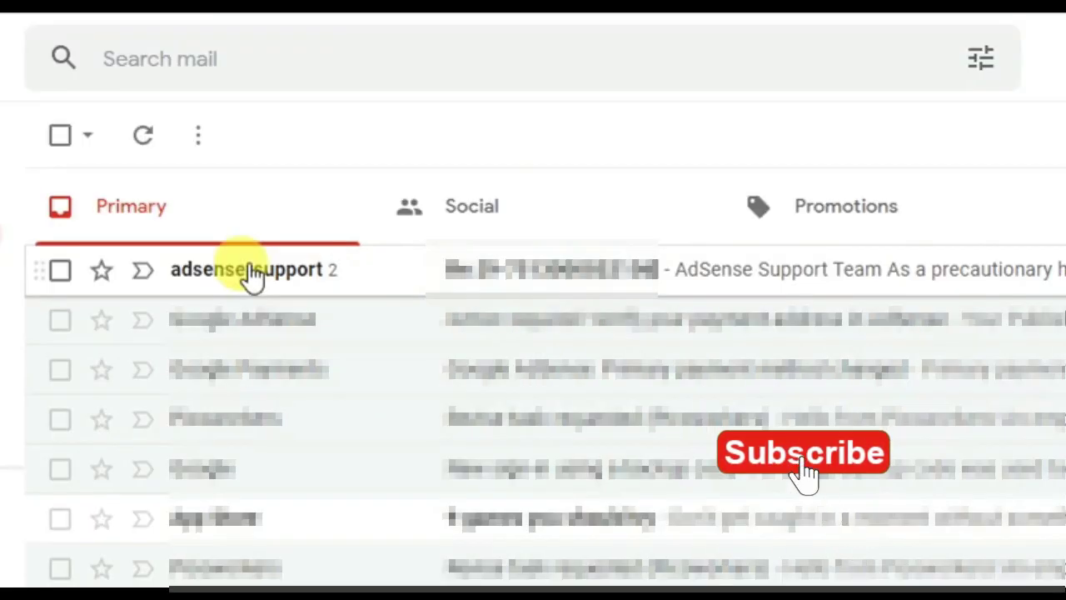
Open the adsense-support email thread and scroll through its messages.
click(591, 280)
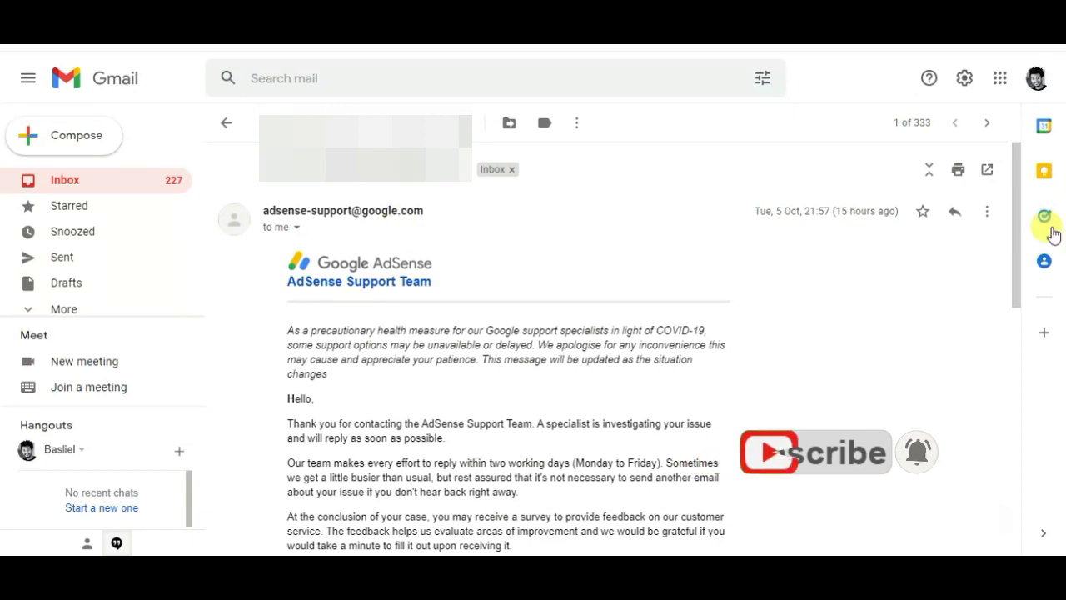
drag(1016, 219, 1039, 180)
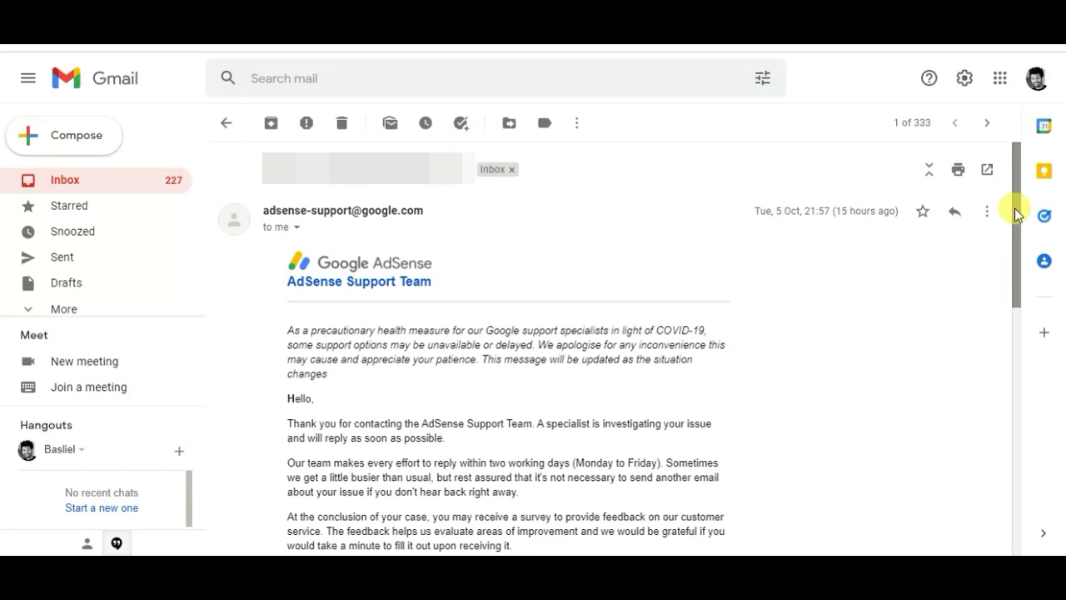
drag(1014, 209, 1002, 449)
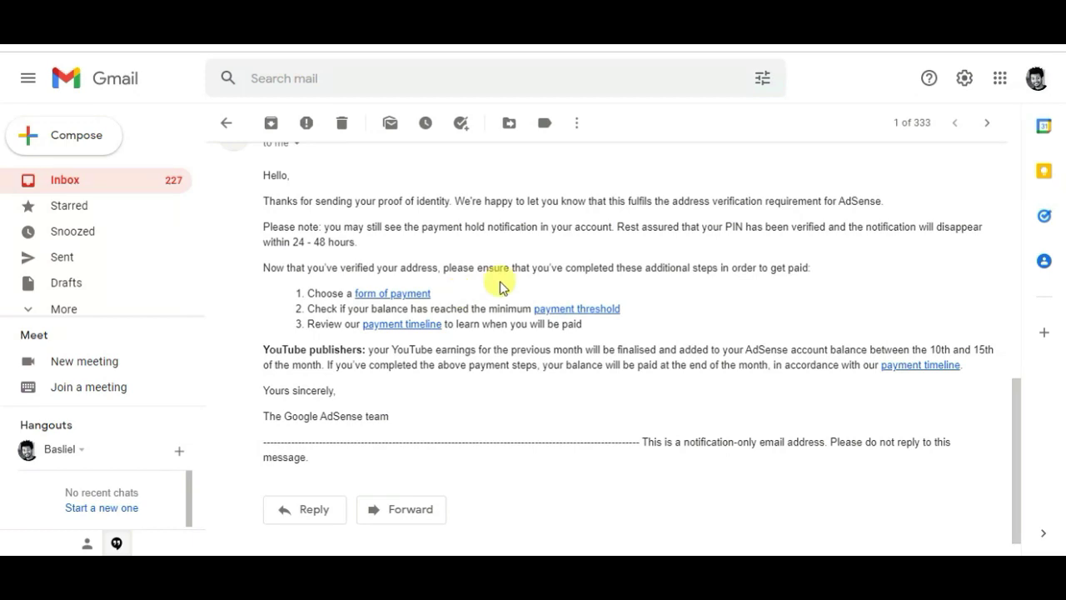
drag(1020, 439, 1030, 105)
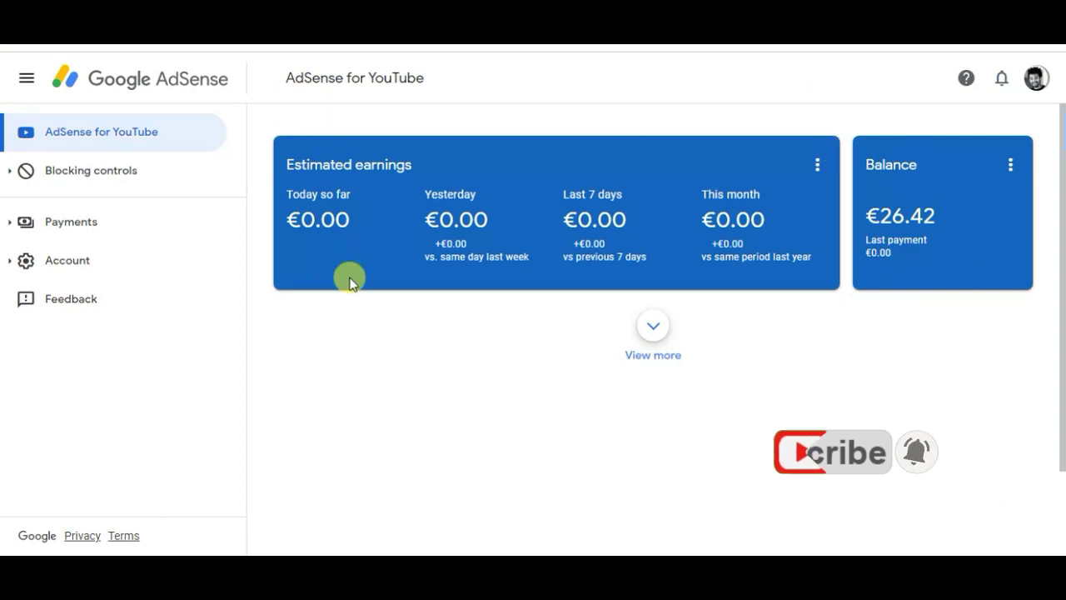
Check the Payments info showing the €26.42 balance, then view the Verification check page.
click(73, 232)
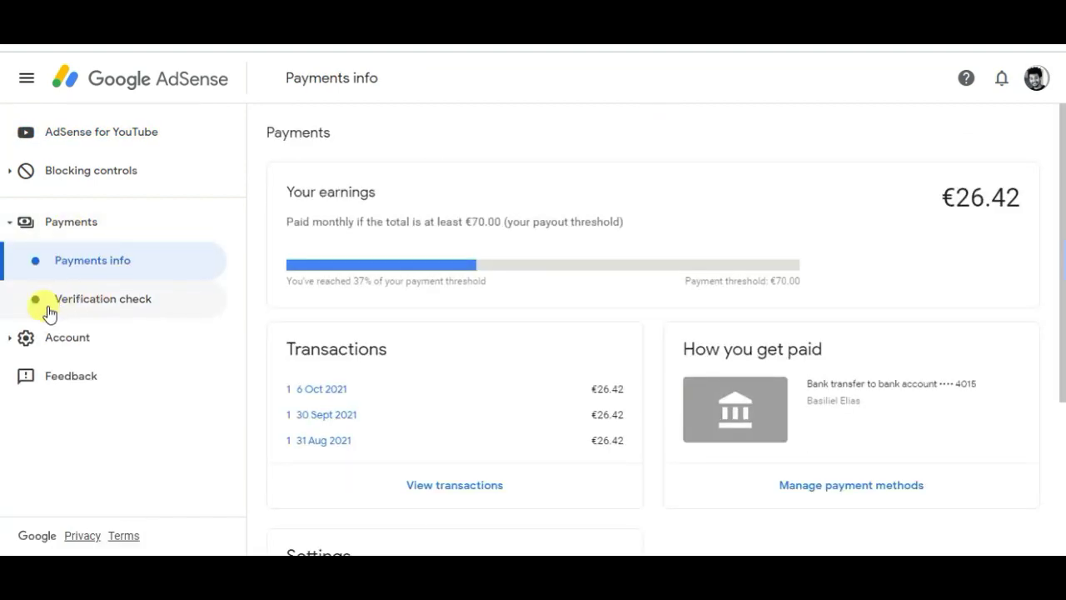
click(100, 307)
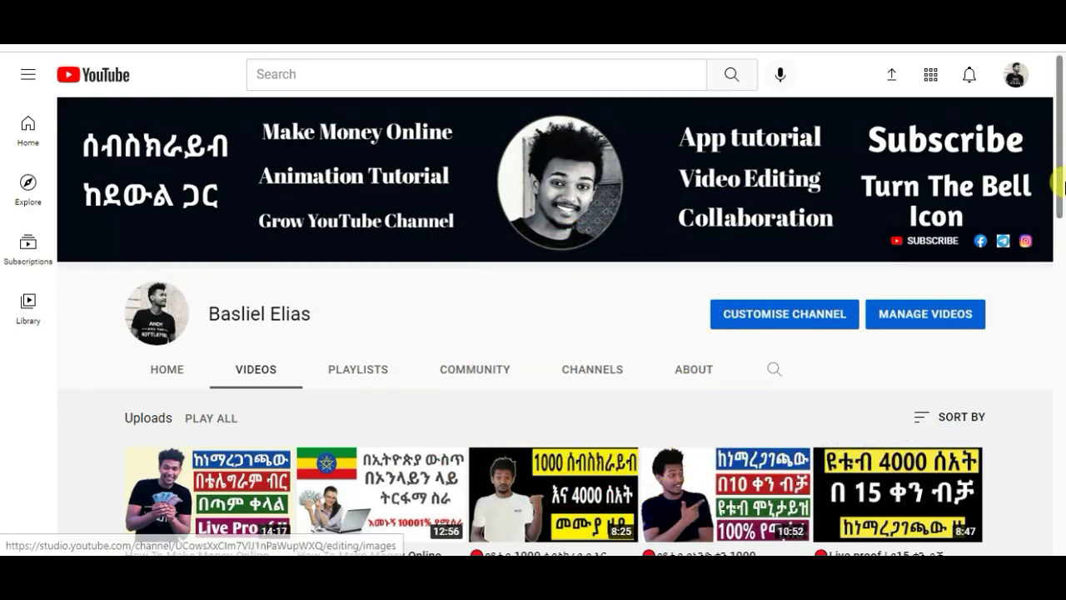
Scroll down the channel's Uploads list on the Videos tab.
drag(1059, 185, 1063, 271)
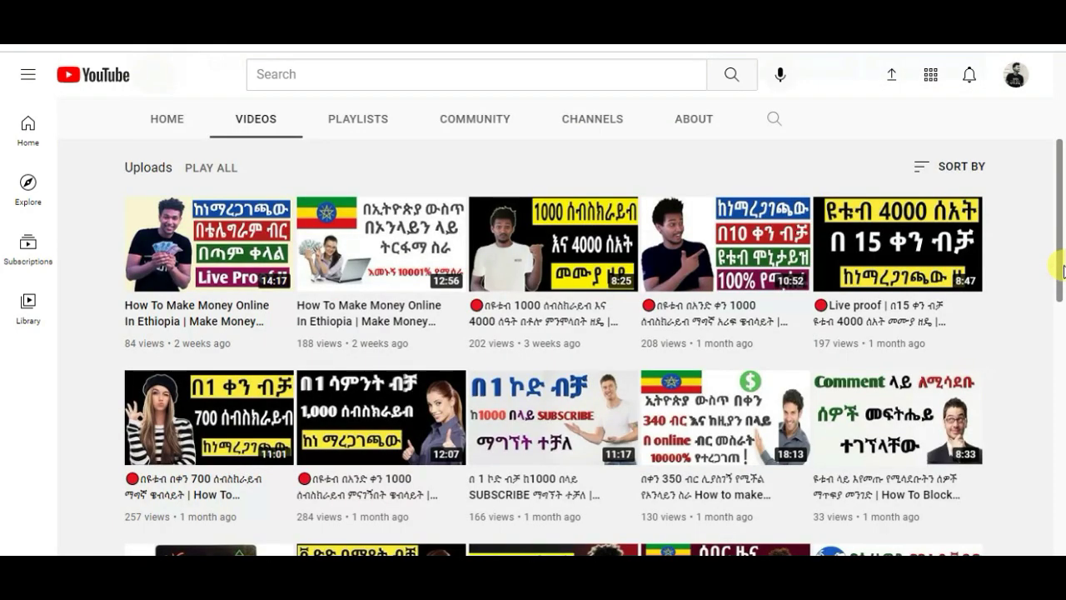